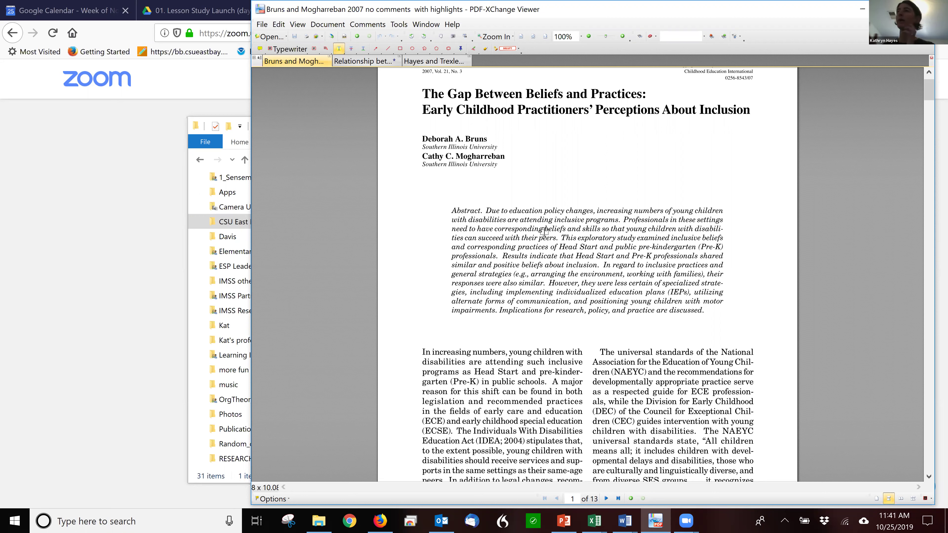
Draw an arrow pointing to the start of the left column on page 3, beside "ECE settings (Jorgensen et al., 2006)"
{"action": "scroll", "coordinate": [659, 304], "scroll_direction": "down", "scroll_amount": 3}
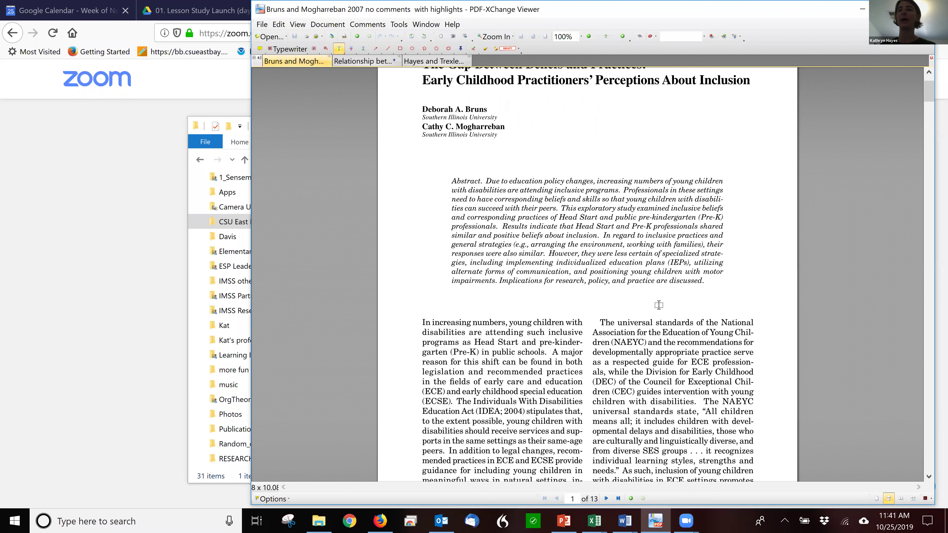
{"action": "scroll", "coordinate": [659, 304], "scroll_direction": "up", "scroll_amount": 3}
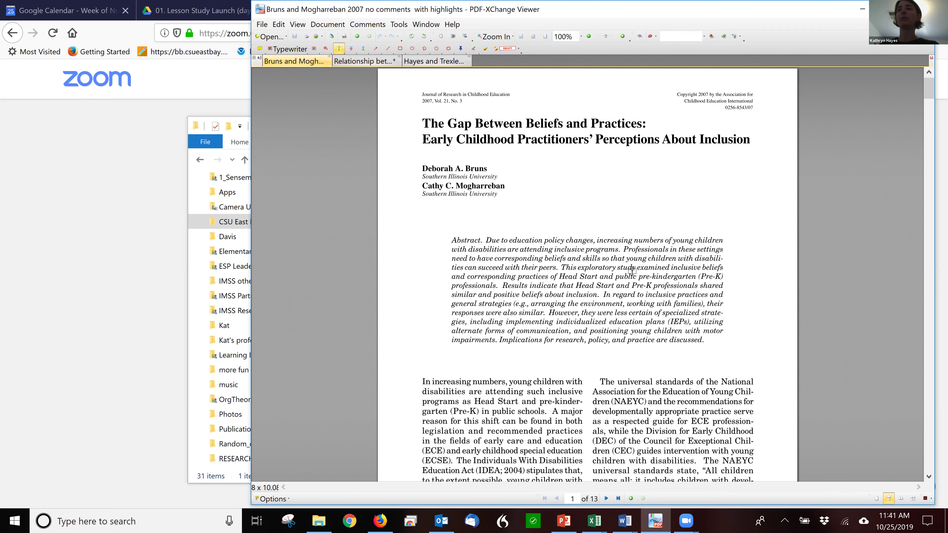
{"action": "scroll", "coordinate": [628, 257], "scroll_direction": "down", "scroll_amount": 10}
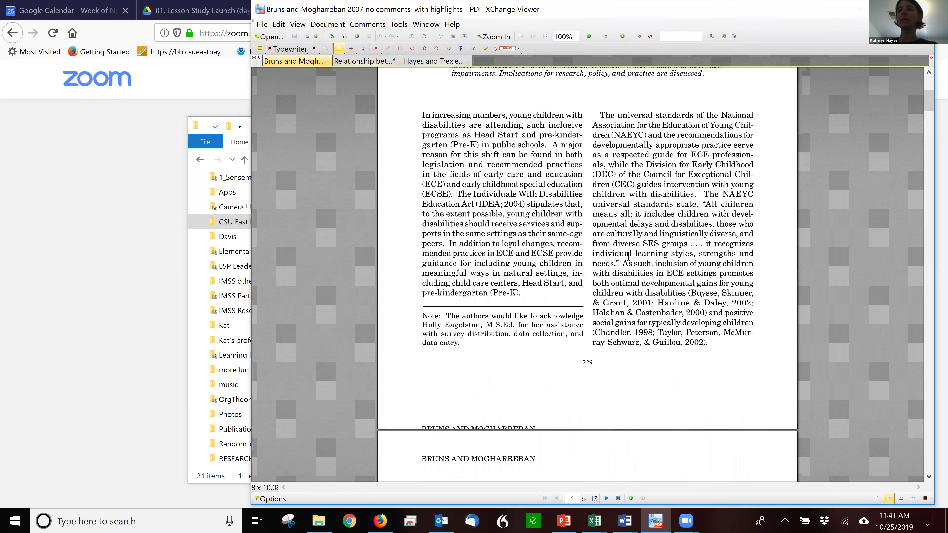
{"action": "scroll", "coordinate": [628, 257], "scroll_direction": "down", "scroll_amount": 12}
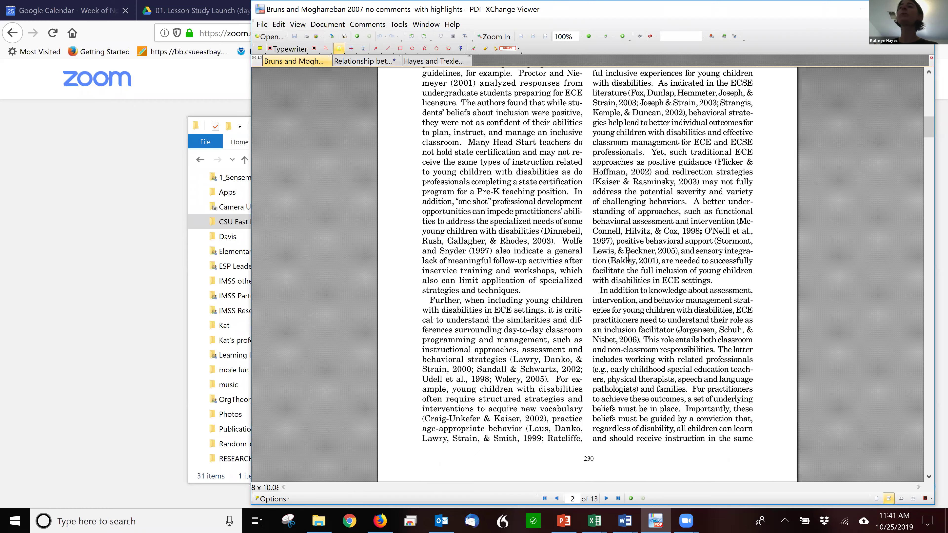
{"action": "scroll", "coordinate": [628, 257], "scroll_direction": "down", "scroll_amount": 1}
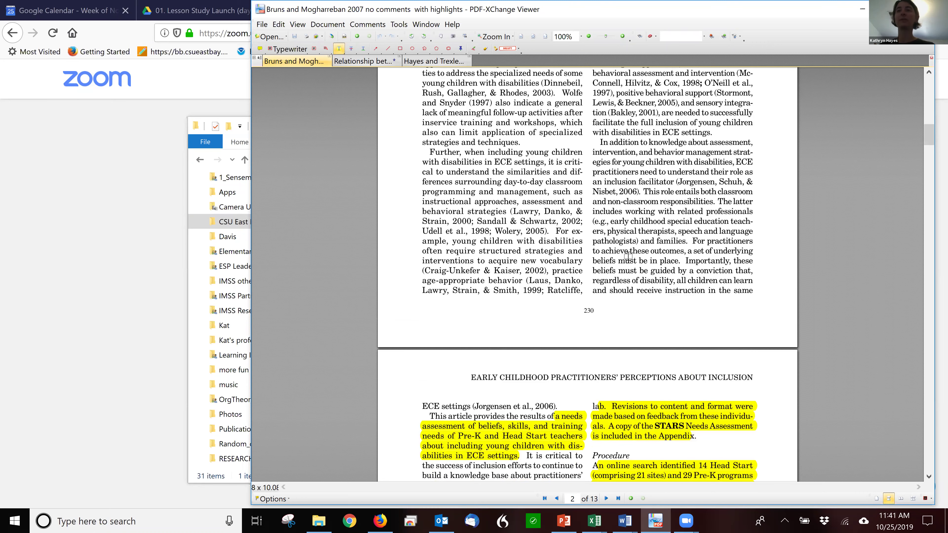
{"action": "scroll", "coordinate": [621, 221], "scroll_direction": "down", "scroll_amount": 3}
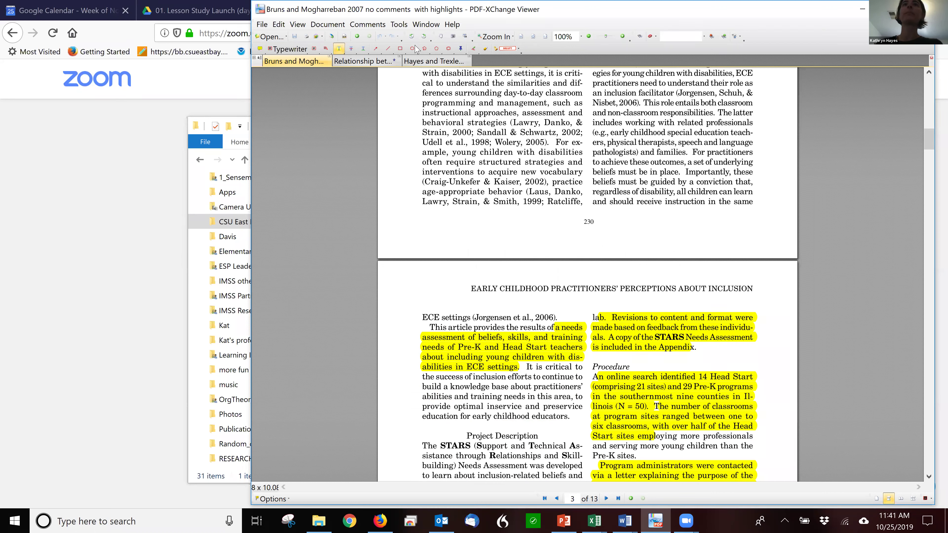
{"action": "left_click", "coordinate": [373, 49]}
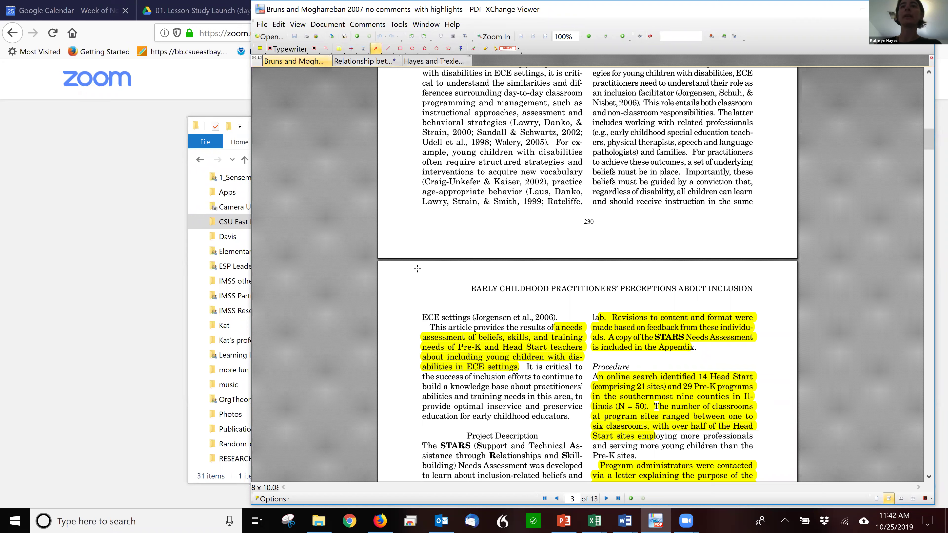
{"action": "left_click_drag", "start_coordinate": [398, 297], "coordinate": [422, 318]}
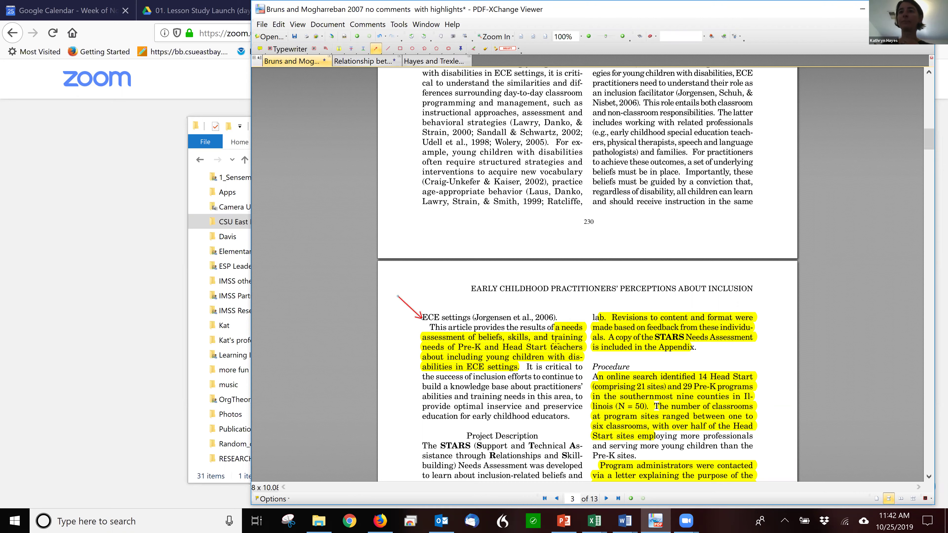
Add arrows in the left margin of page 3 pointing to the Instrumentation heading and the highlighted "A preliminary draft was shared" paragraph
{"action": "scroll", "coordinate": [596, 352], "scroll_direction": "down", "scroll_amount": 5}
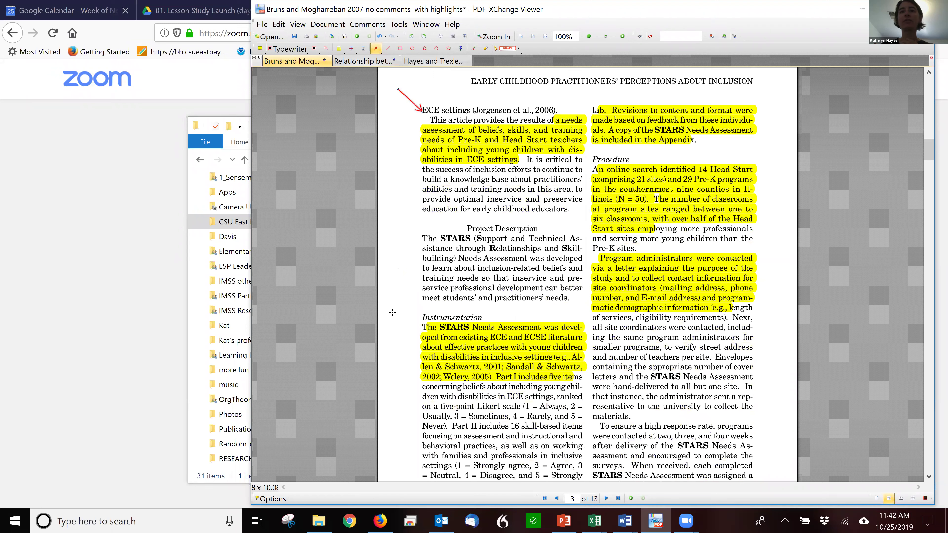
{"action": "left_click_drag", "start_coordinate": [391, 312], "coordinate": [426, 320]}
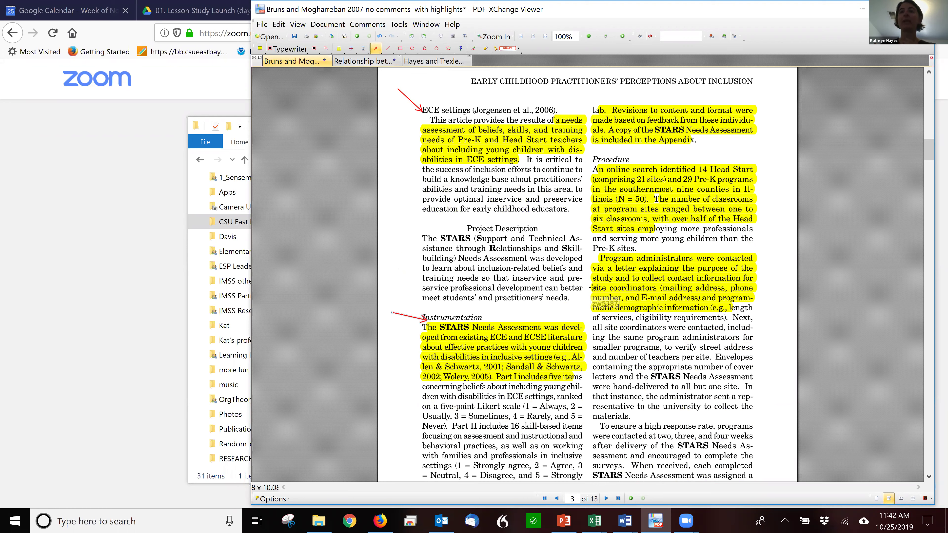
{"action": "scroll", "coordinate": [592, 287], "scroll_direction": "down", "scroll_amount": 3}
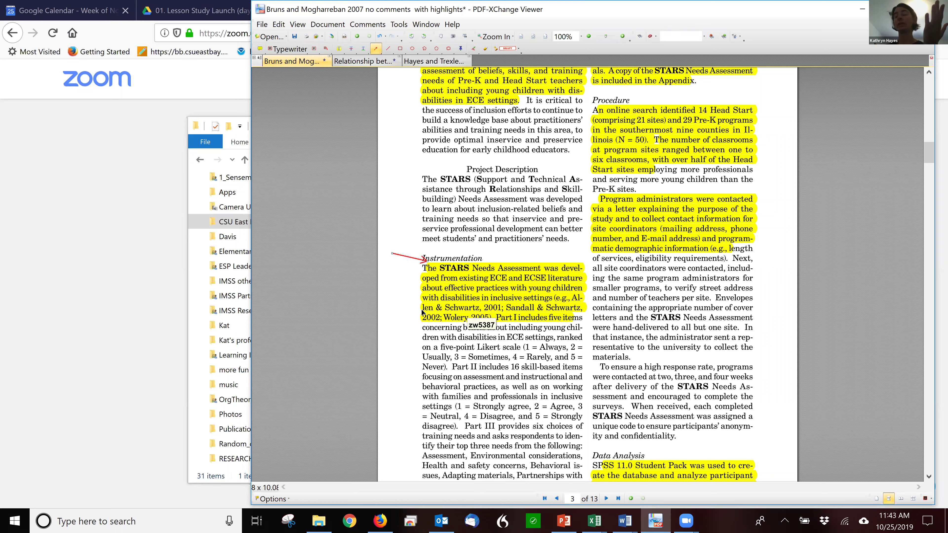
{"action": "scroll", "coordinate": [447, 295], "scroll_direction": "down", "scroll_amount": 3}
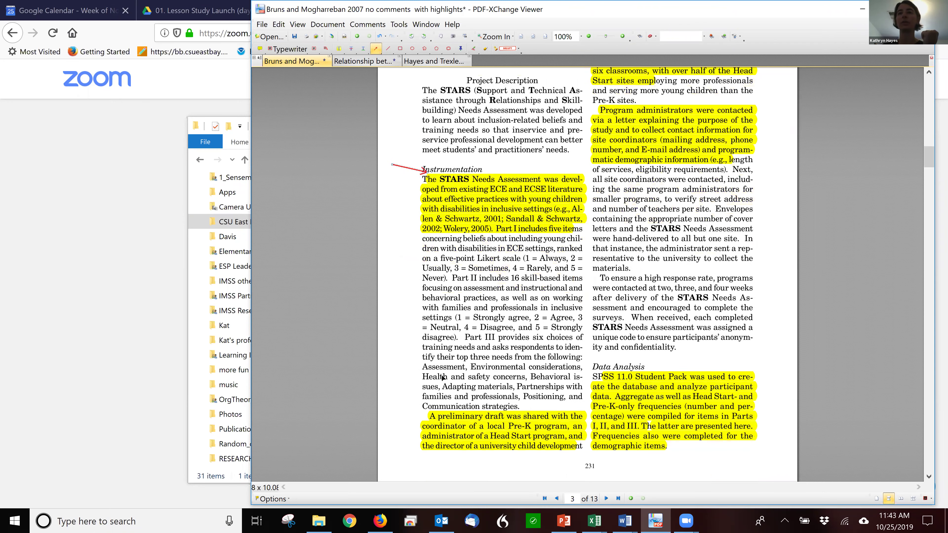
{"action": "left_click_drag", "start_coordinate": [395, 433], "coordinate": [413, 432]}
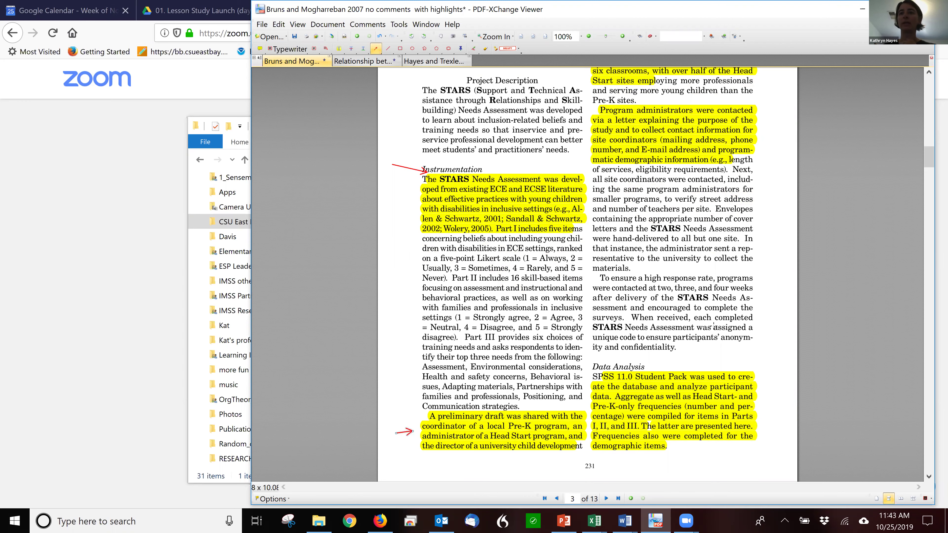
Mark the right column's highlighted passages on revisions, the online search and contacting program administrators with one margin arrow each
{"action": "scroll", "coordinate": [714, 326], "scroll_direction": "up", "scroll_amount": 4}
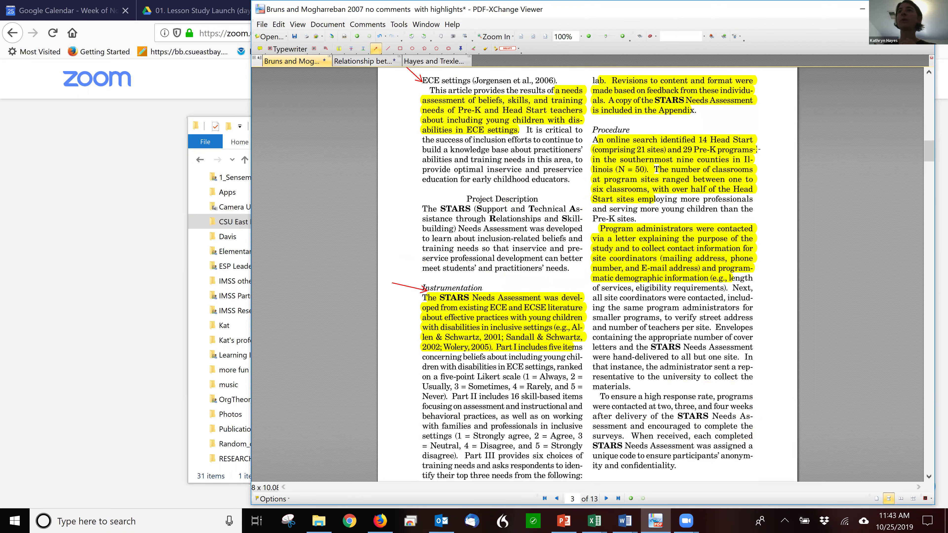
{"action": "left_click_drag", "start_coordinate": [772, 82], "coordinate": [757, 89]}
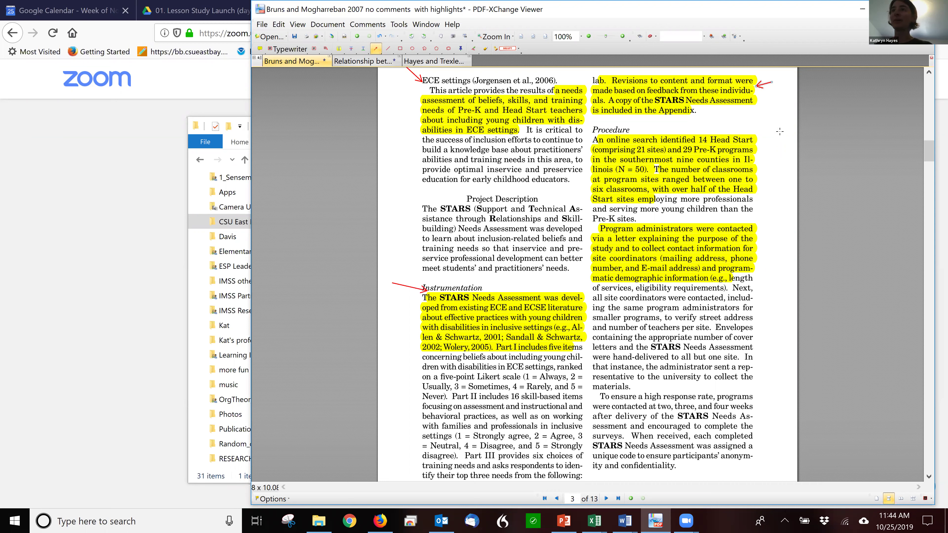
{"action": "left_click_drag", "start_coordinate": [779, 131], "coordinate": [762, 140]}
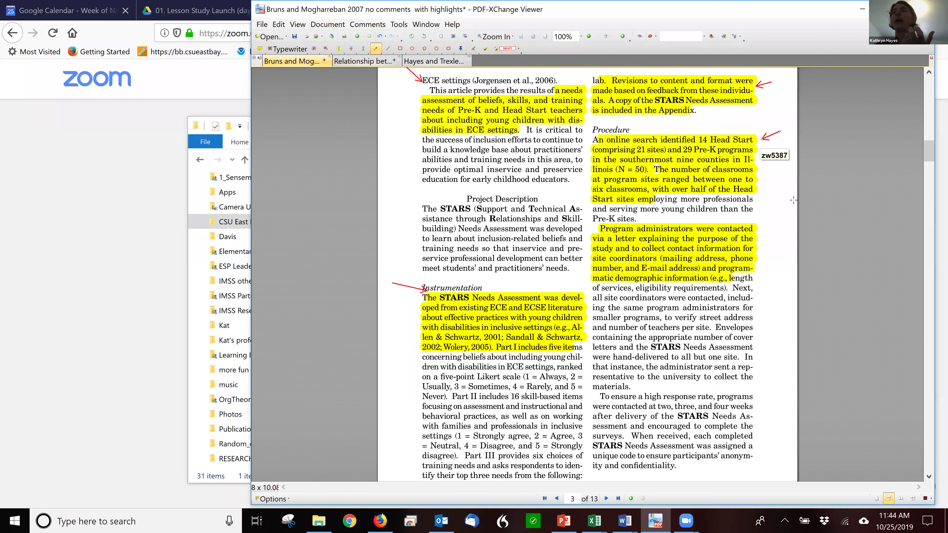
{"action": "left_click_drag", "start_coordinate": [778, 221], "coordinate": [760, 230]}
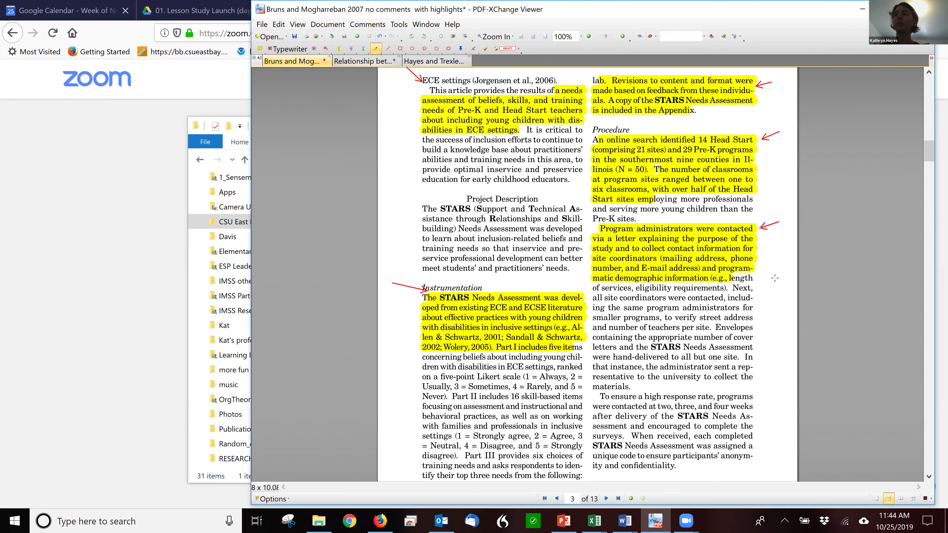
Draw an arrow pointing to the Data Analysis heading near the end of page 3
{"action": "scroll", "coordinate": [774, 279], "scroll_direction": "down", "scroll_amount": 1}
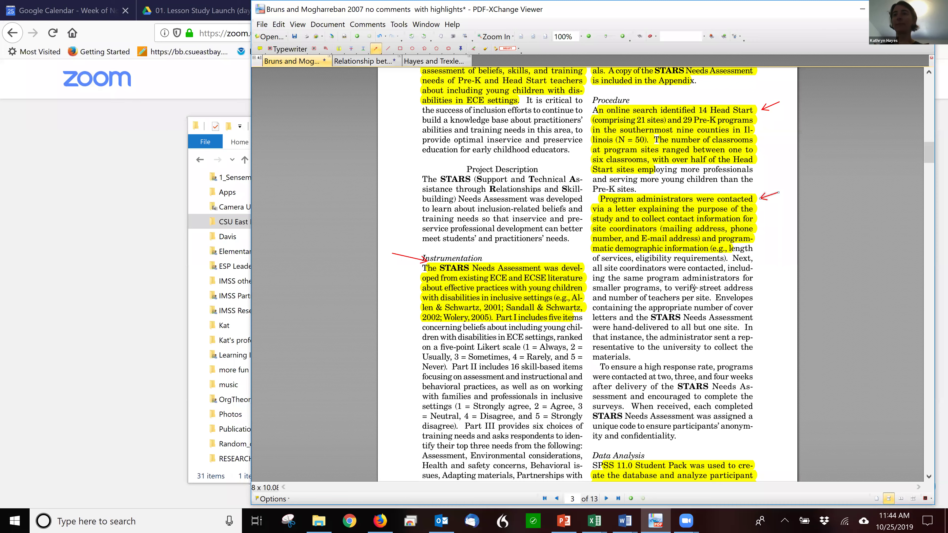
{"action": "scroll", "coordinate": [665, 285], "scroll_direction": "down", "scroll_amount": 4}
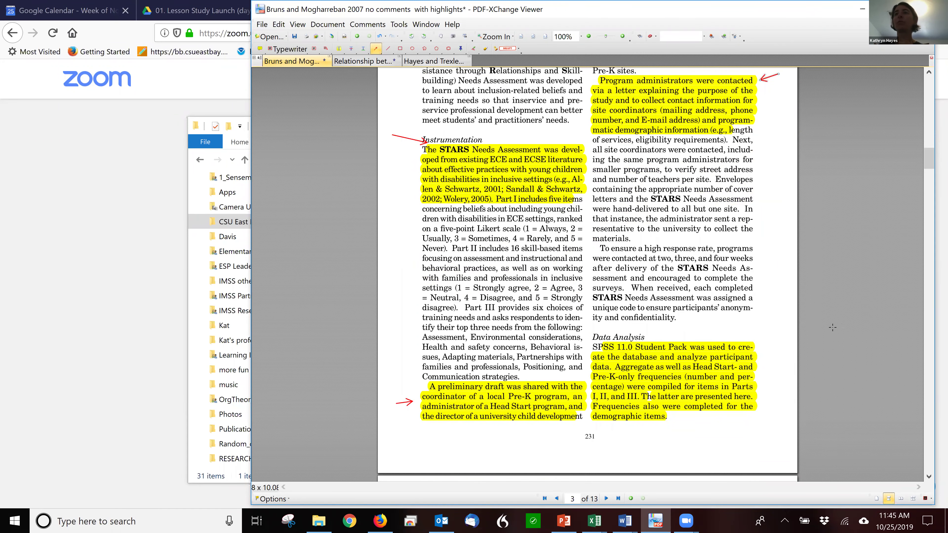
{"action": "left_click_drag", "start_coordinate": [732, 330], "coordinate": [668, 335]}
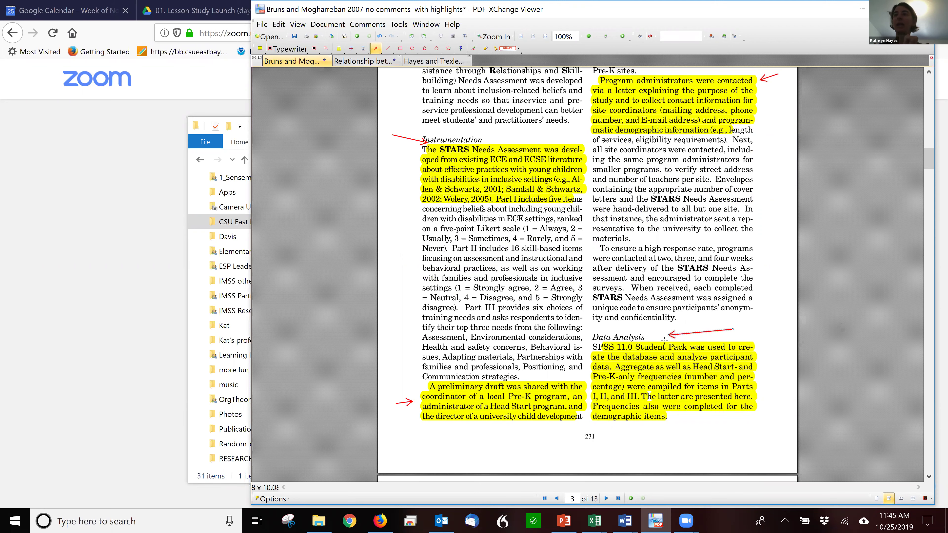
Add arrows pointing to the "I, II, and III" line of the Data Analysis paragraph and to the highlighted Participants paragraph on page 4
{"action": "scroll", "coordinate": [664, 339], "scroll_direction": "down", "scroll_amount": 2}
{"action": "scroll", "coordinate": [675, 355], "scroll_direction": "down", "scroll_amount": 3}
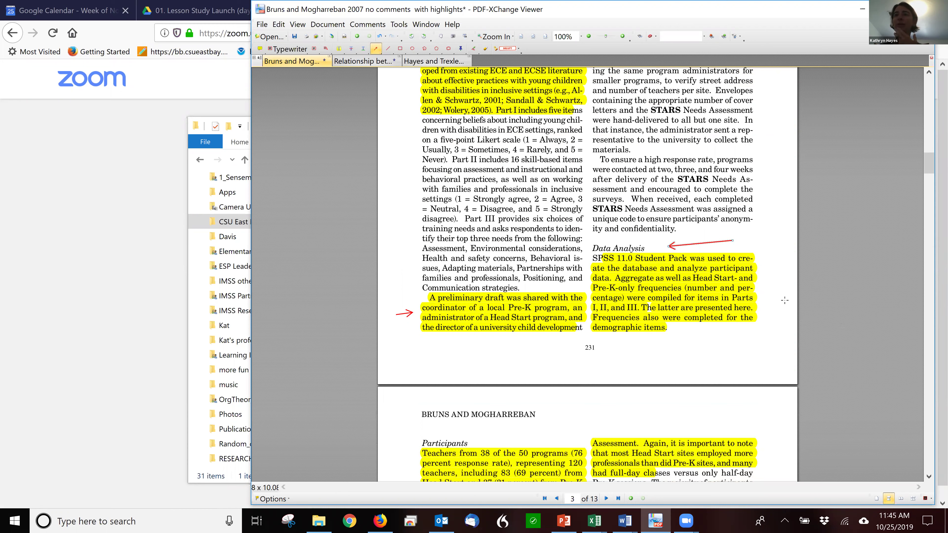
{"action": "left_click_drag", "start_coordinate": [785, 299], "coordinate": [760, 309]}
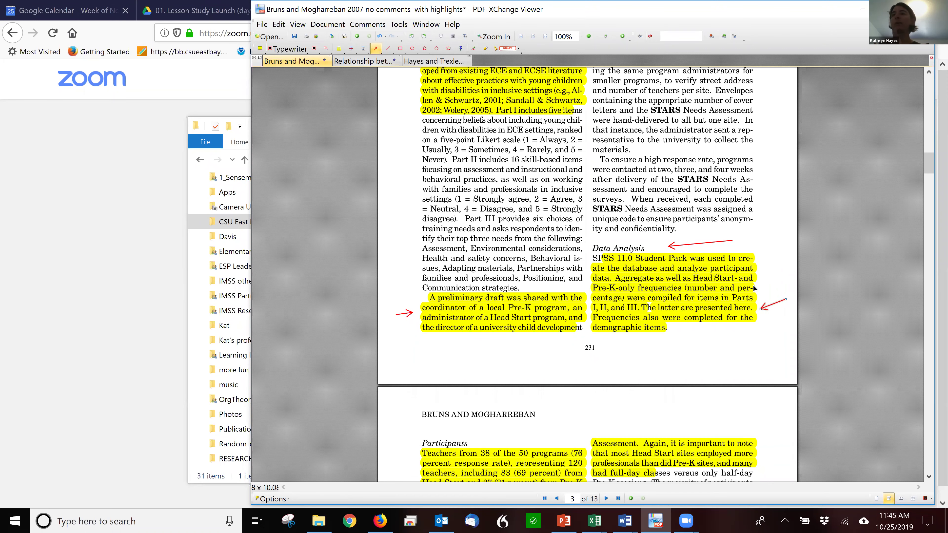
{"action": "scroll", "coordinate": [540, 385], "scroll_direction": "down", "scroll_amount": 3}
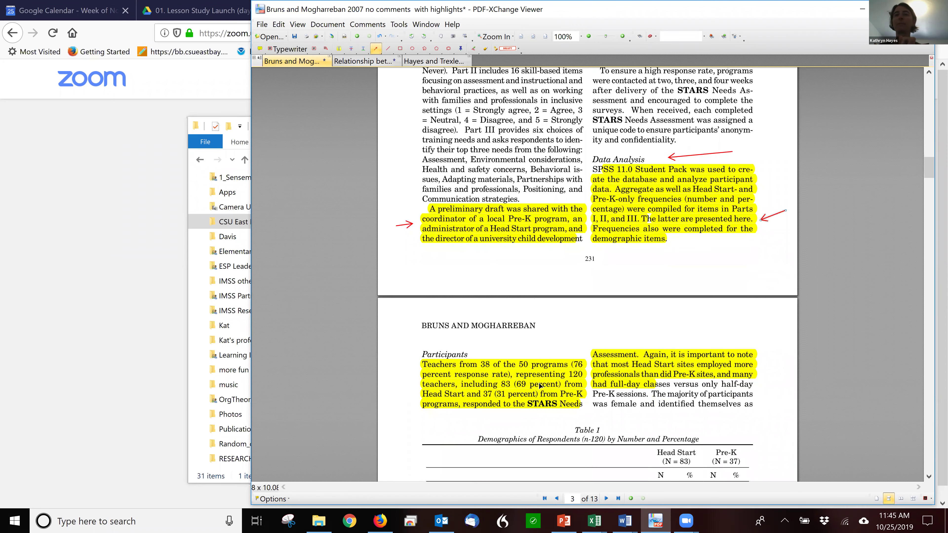
{"action": "left_click_drag", "start_coordinate": [385, 378], "coordinate": [411, 380]}
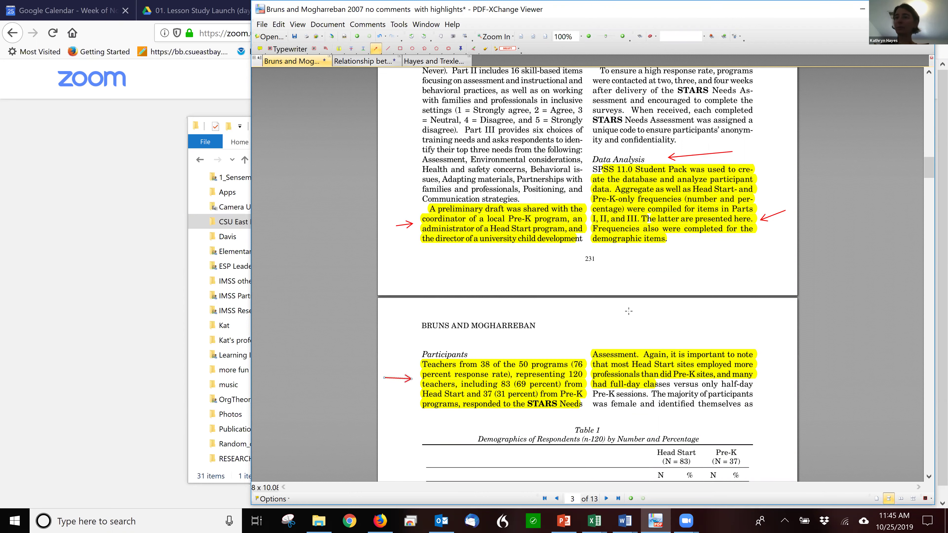
Look through the demographics table, Project Results and Discussion pages, and go back over the arrow-marked methods passages to the first page
{"action": "scroll", "coordinate": [628, 310], "scroll_direction": "down", "scroll_amount": 15}
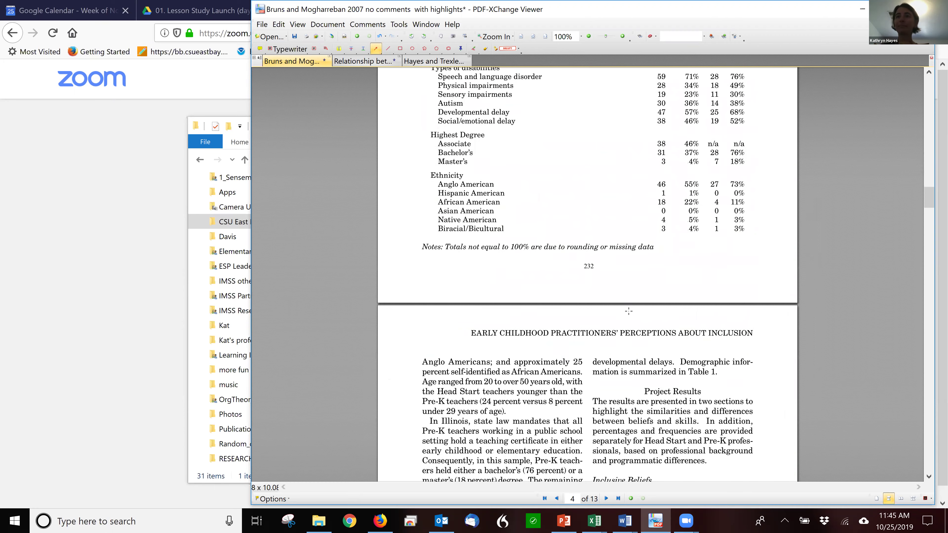
{"action": "scroll", "coordinate": [629, 311], "scroll_direction": "down", "scroll_amount": 6}
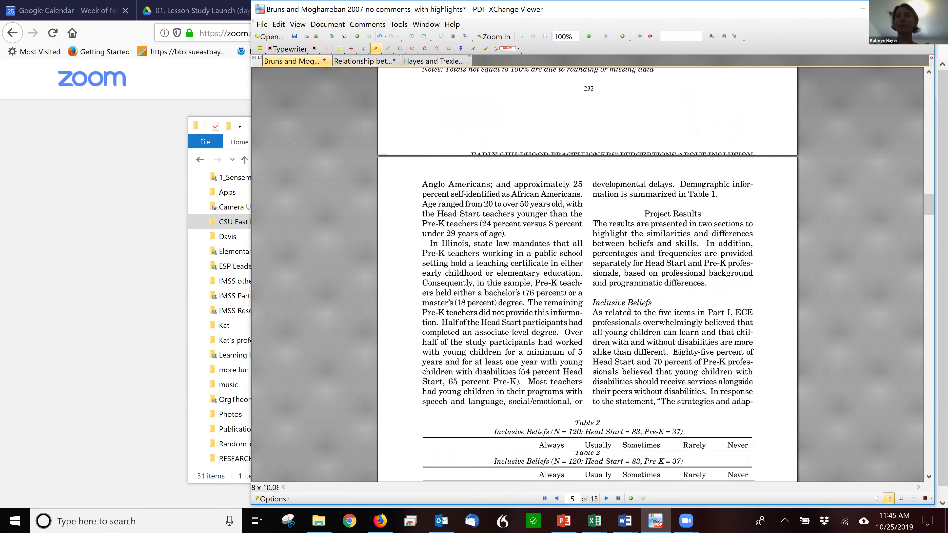
{"action": "scroll", "coordinate": [628, 311], "scroll_direction": "down", "scroll_amount": 5}
{"action": "scroll", "coordinate": [628, 310], "scroll_direction": "down", "scroll_amount": 14}
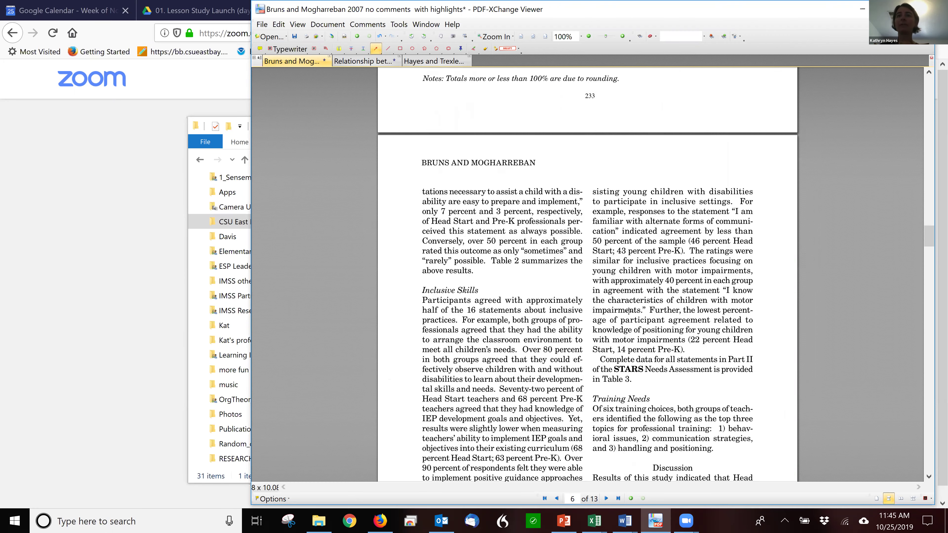
{"action": "scroll", "coordinate": [628, 310], "scroll_direction": "down", "scroll_amount": 8}
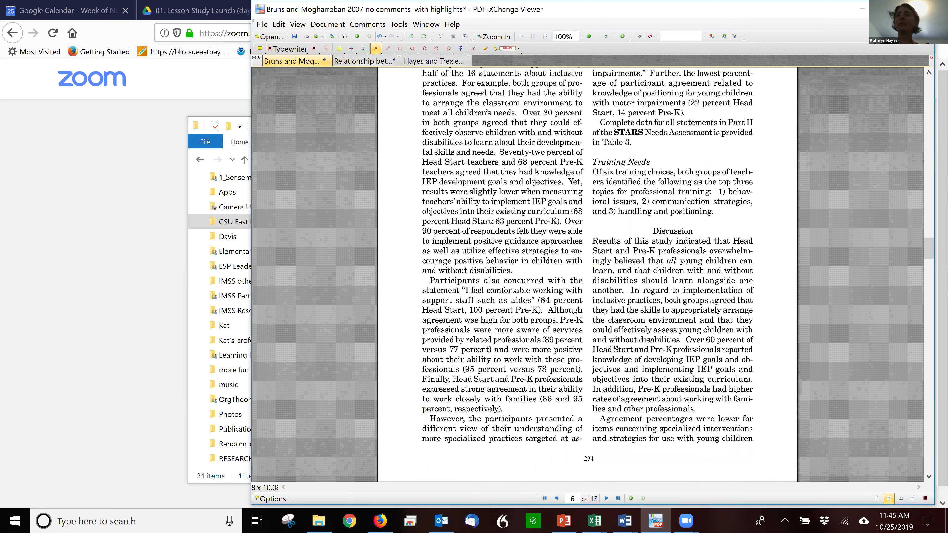
{"action": "scroll", "coordinate": [628, 310], "scroll_direction": "up", "scroll_amount": 20}
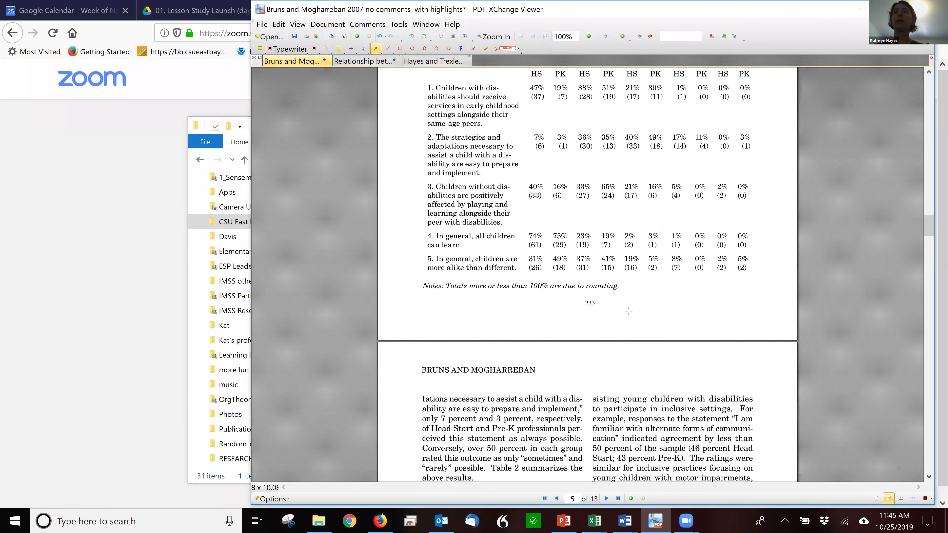
{"action": "scroll", "coordinate": [628, 310], "scroll_direction": "up", "scroll_amount": 18}
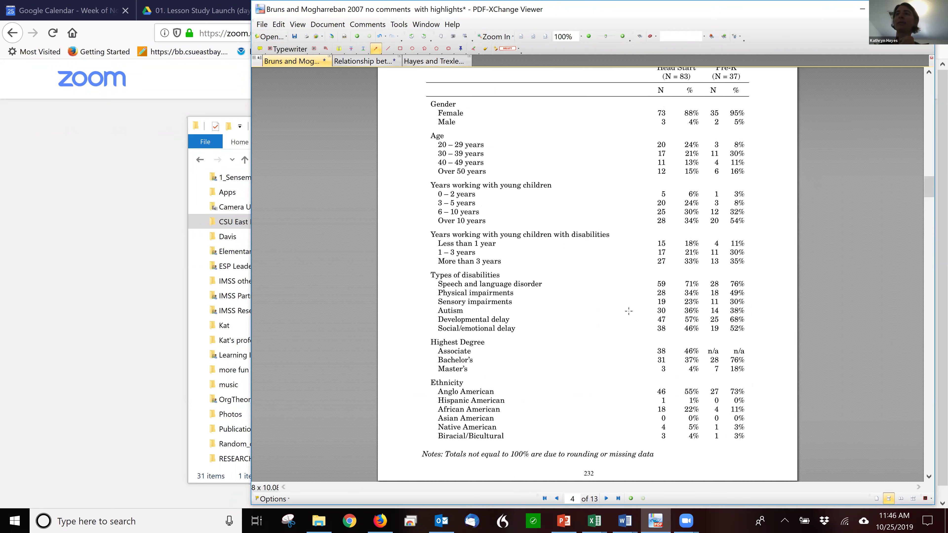
{"action": "scroll", "coordinate": [629, 310], "scroll_direction": "up", "scroll_amount": 4}
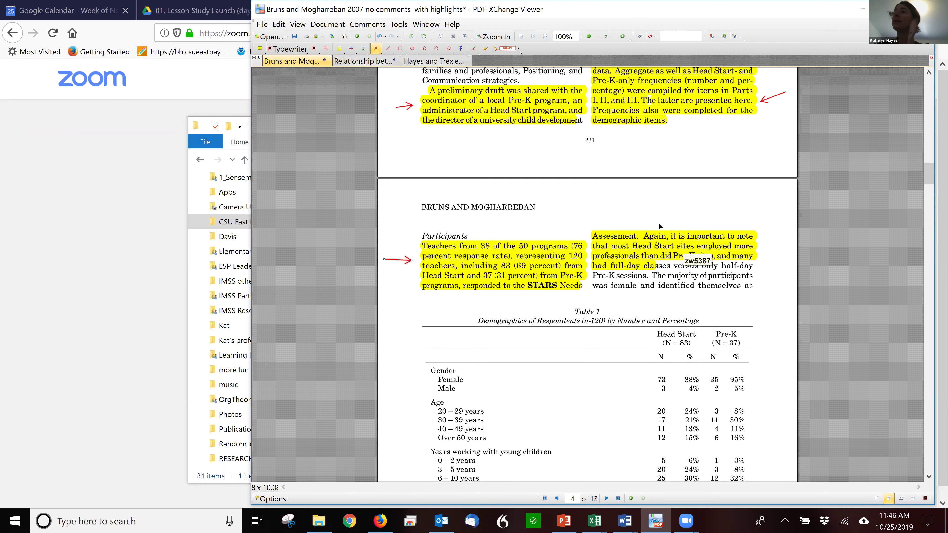
{"action": "scroll", "coordinate": [685, 244], "scroll_direction": "up", "scroll_amount": 6}
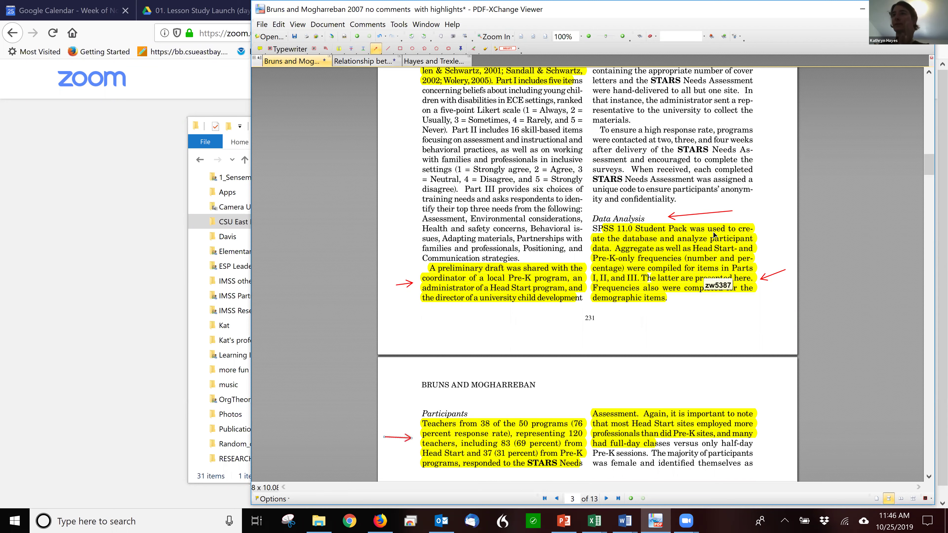
{"action": "scroll", "coordinate": [700, 246], "scroll_direction": "up", "scroll_amount": 3}
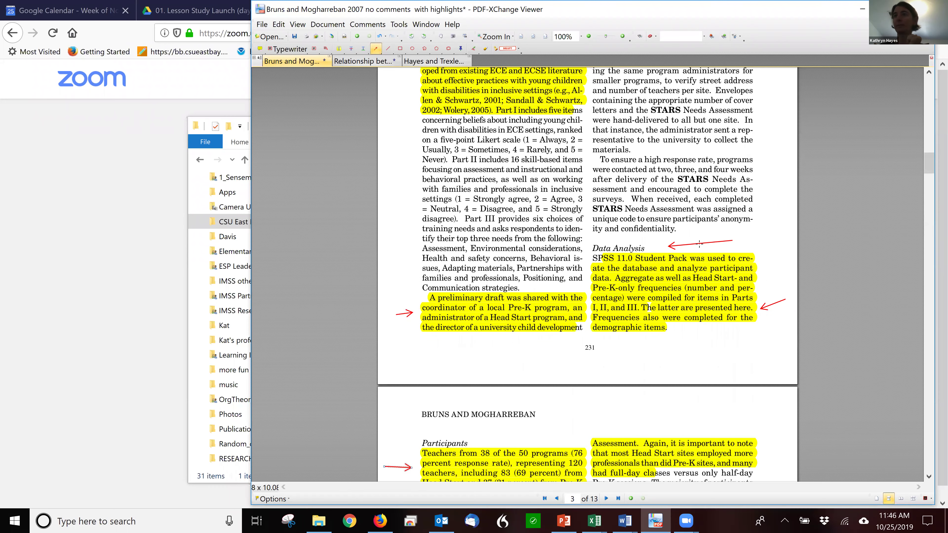
{"action": "scroll", "coordinate": [700, 247], "scroll_direction": "up", "scroll_amount": 8}
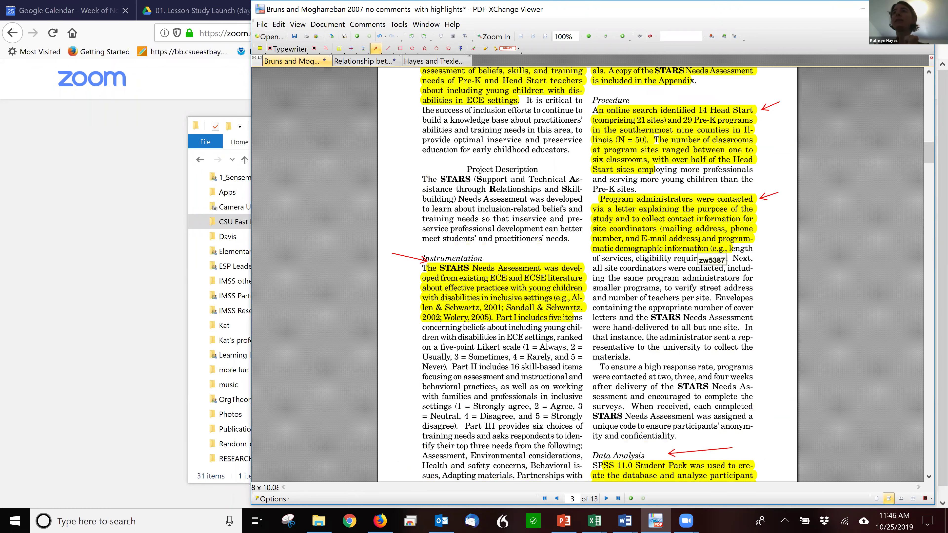
{"action": "scroll", "coordinate": [699, 244], "scroll_direction": "up", "scroll_amount": 20}
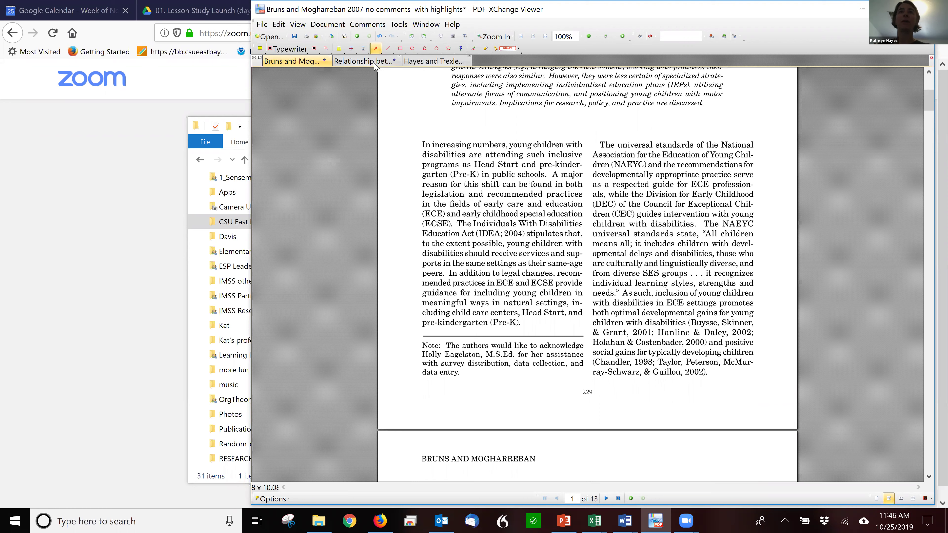
Switch to the article on parents, peers, morality and theft and review its title page, abstract and highlighted opening paragraph
{"action": "key", "text": "ctrl+Tab"}
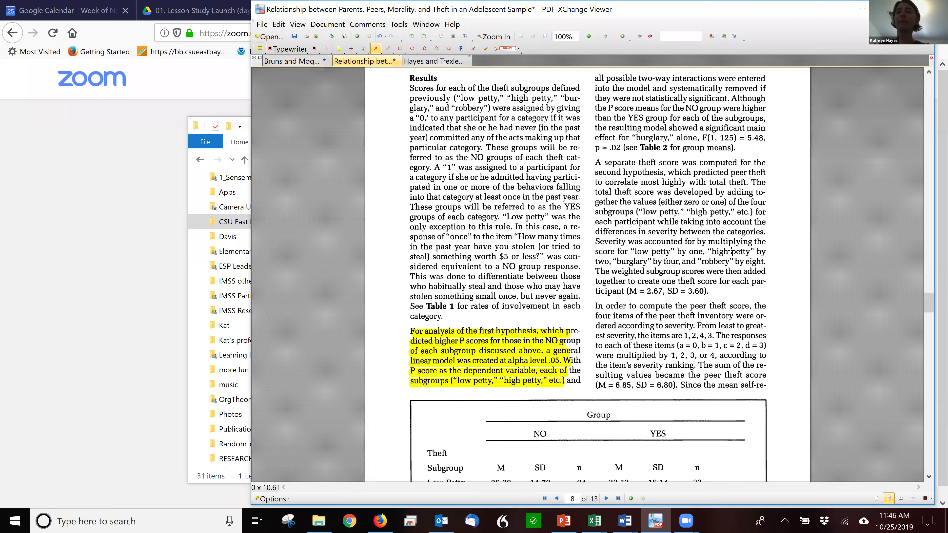
{"action": "scroll", "coordinate": [567, 281], "scroll_direction": "up", "scroll_amount": 5}
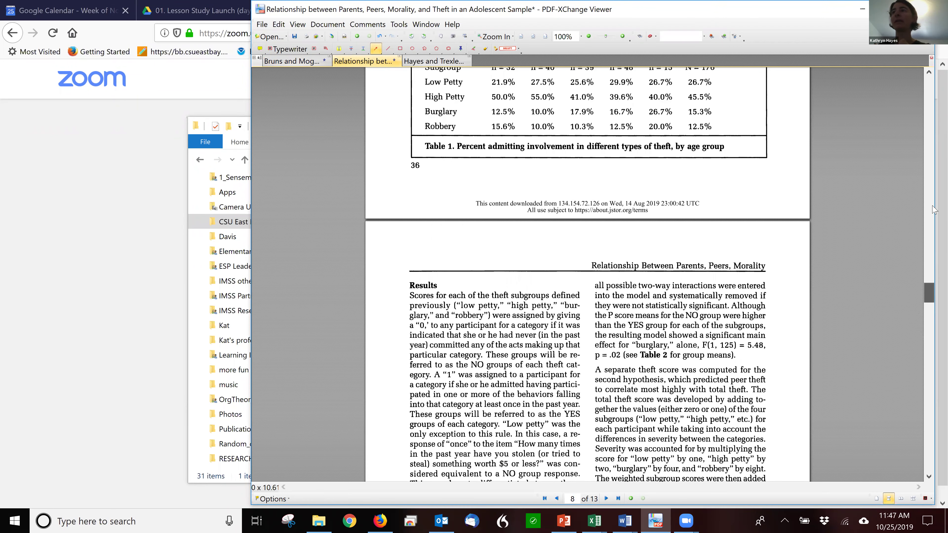
{"action": "left_click_drag", "start_coordinate": [929, 292], "coordinate": [920, 83]}
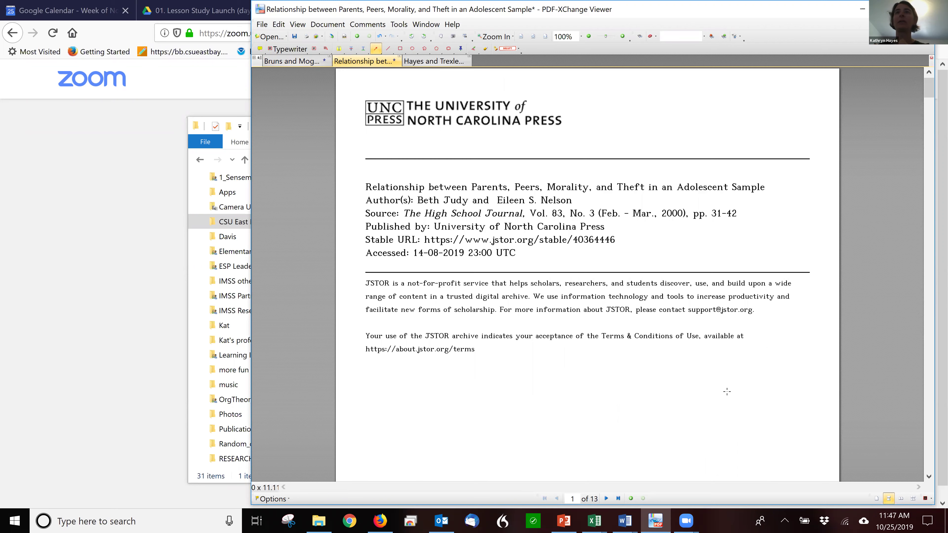
{"action": "scroll", "coordinate": [663, 340], "scroll_direction": "down", "scroll_amount": 10}
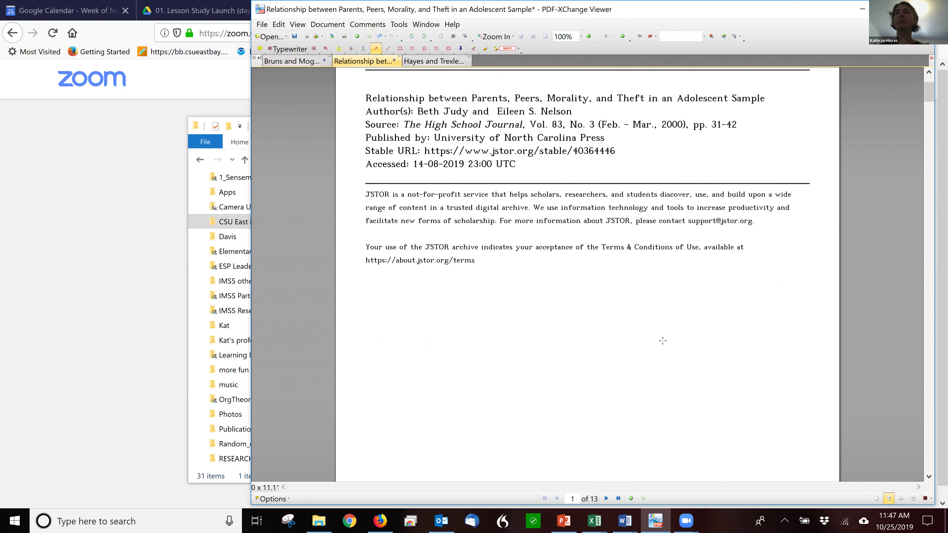
{"action": "scroll", "coordinate": [662, 340], "scroll_direction": "down", "scroll_amount": 5}
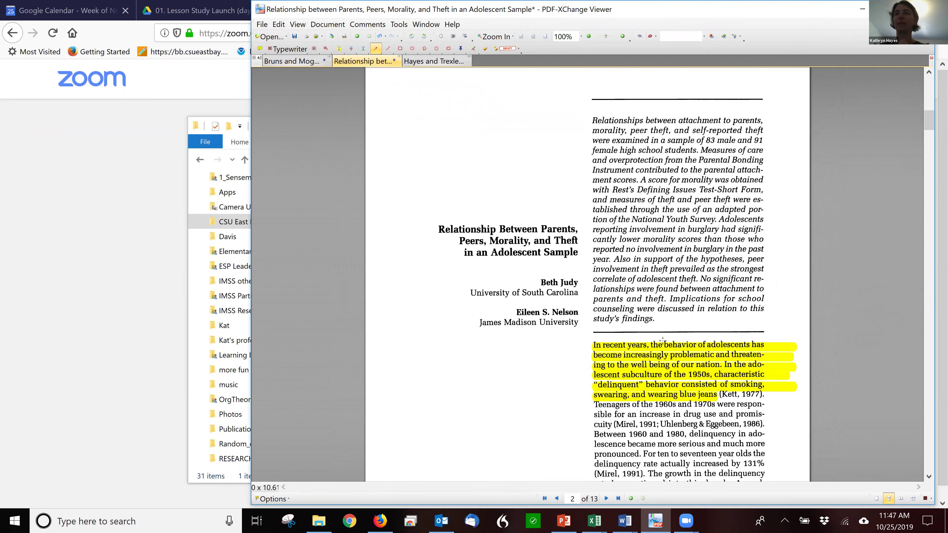
{"action": "scroll", "coordinate": [663, 340], "scroll_direction": "down", "scroll_amount": 9}
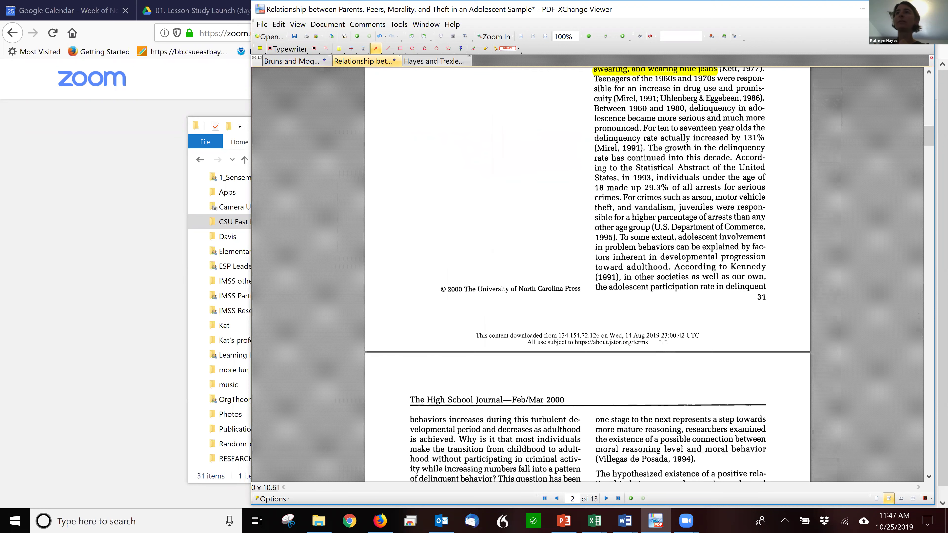
{"action": "scroll", "coordinate": [657, 396], "scroll_direction": "up", "scroll_amount": 3}
{"action": "scroll", "coordinate": [657, 396], "scroll_direction": "up", "scroll_amount": 3}
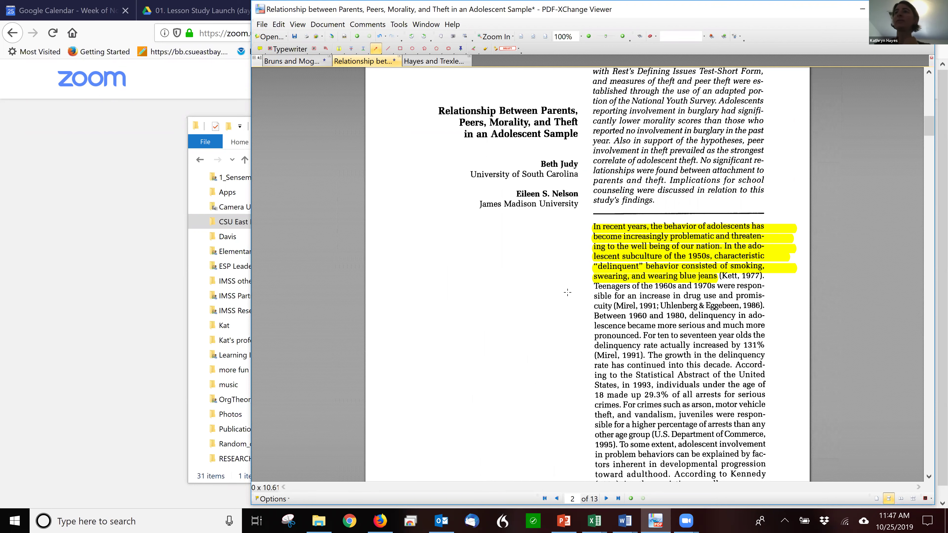
{"action": "scroll", "coordinate": [568, 293], "scroll_direction": "down", "scroll_amount": 1}
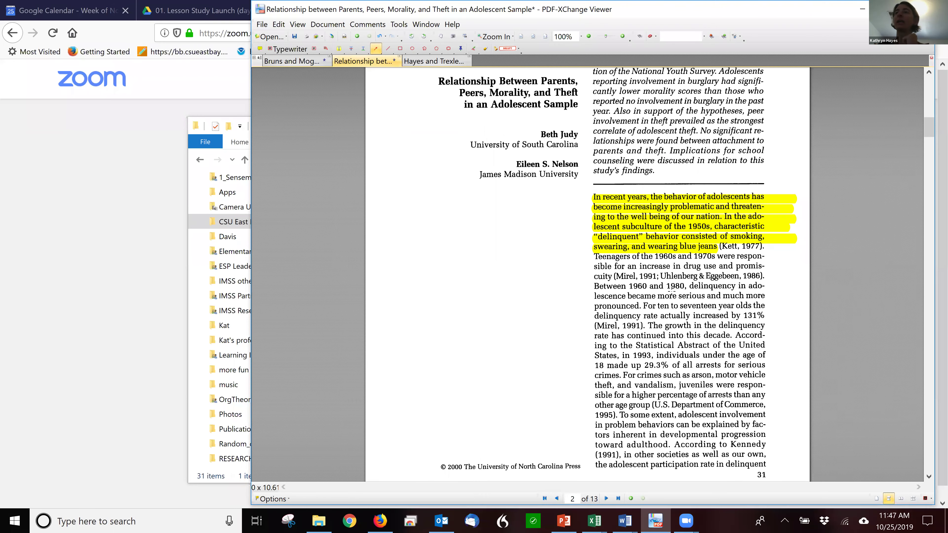
{"action": "scroll", "coordinate": [670, 291], "scroll_direction": "down", "scroll_amount": 1}
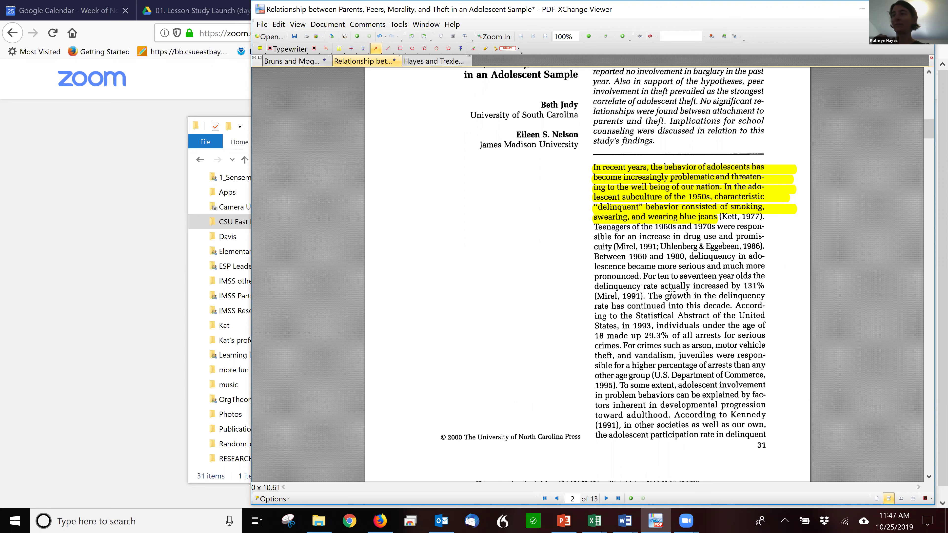
Mark the highlighted purpose statement on page 5 with two margin arrows and one arrow pointing up at "The predicted relationships"
{"action": "scroll", "coordinate": [698, 306], "scroll_direction": "down", "scroll_amount": 10}
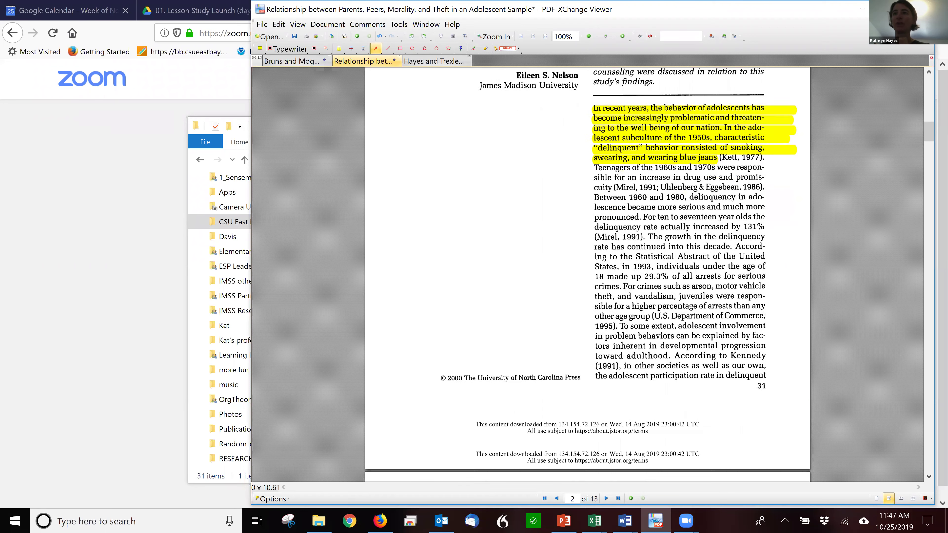
{"action": "scroll", "coordinate": [699, 306], "scroll_direction": "down", "scroll_amount": 10}
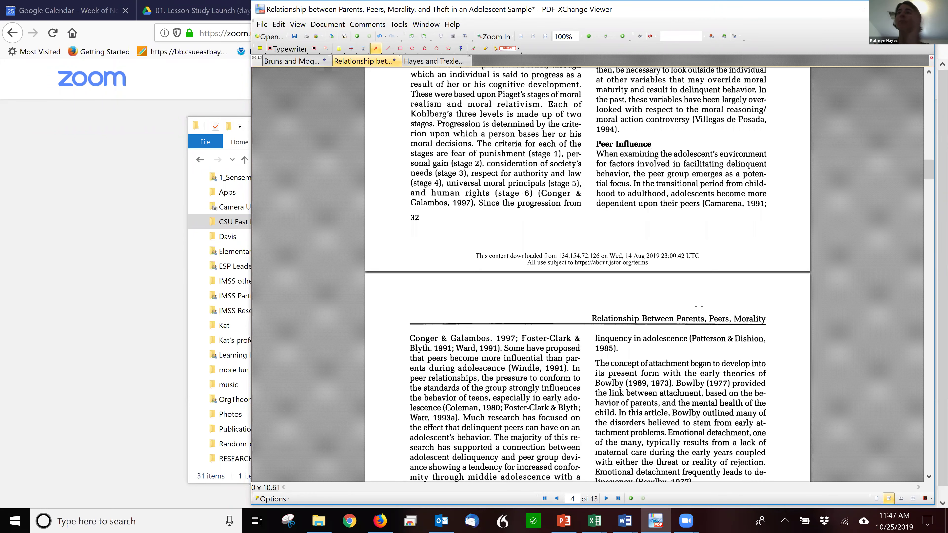
{"action": "scroll", "coordinate": [698, 306], "scroll_direction": "down", "scroll_amount": 10}
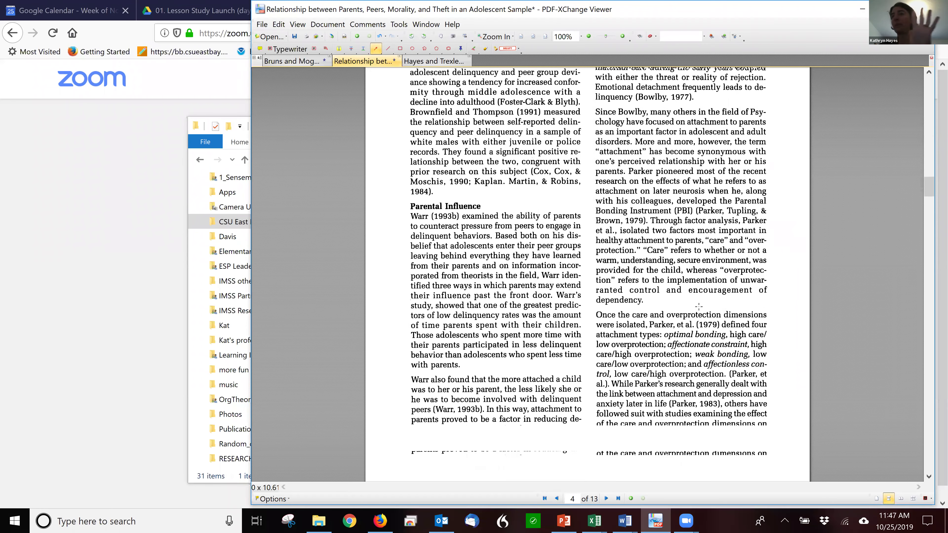
{"action": "scroll", "coordinate": [698, 306], "scroll_direction": "down", "scroll_amount": 10}
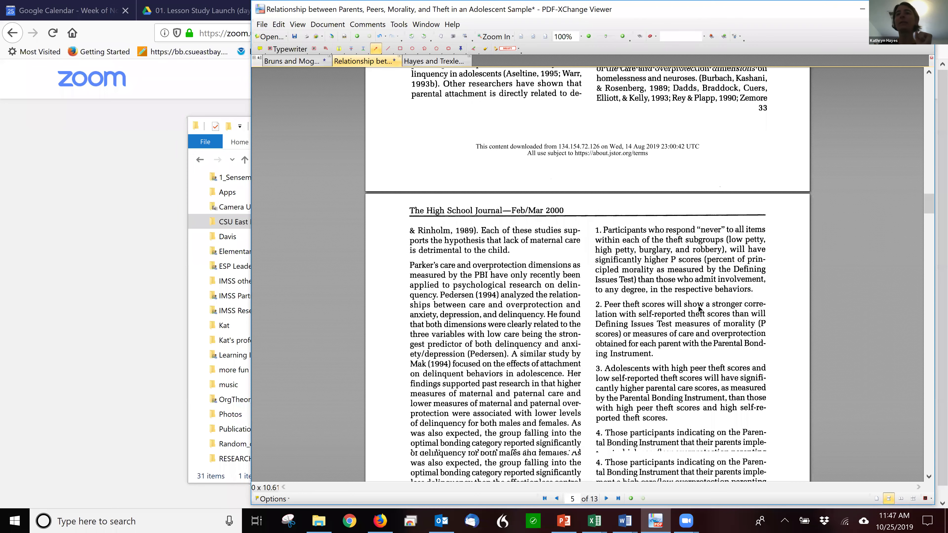
{"action": "scroll", "coordinate": [699, 309], "scroll_direction": "down", "scroll_amount": 8}
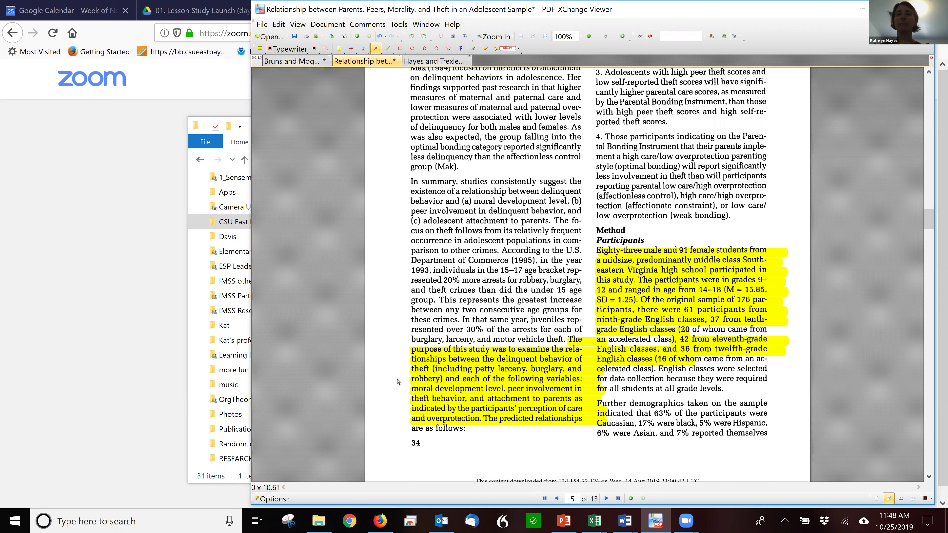
{"action": "left_click_drag", "start_coordinate": [380, 378], "coordinate": [408, 379]}
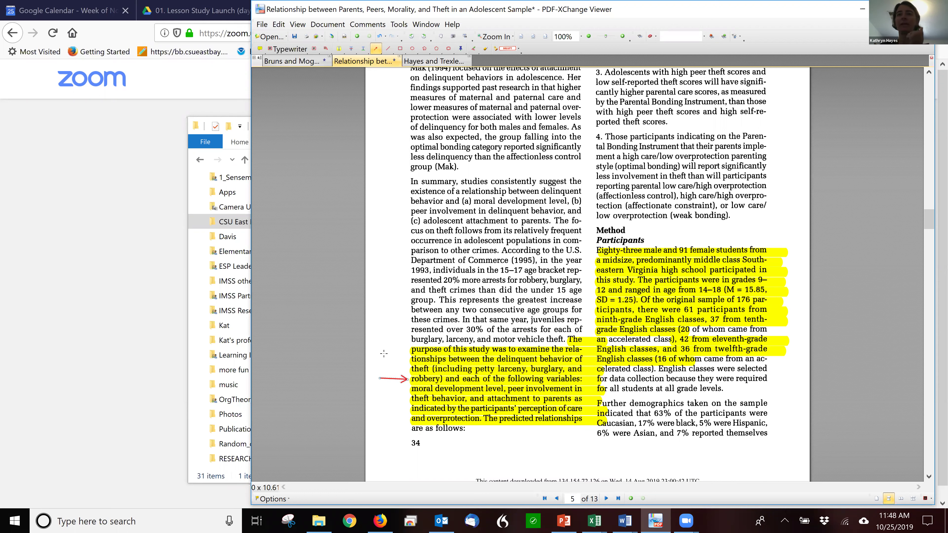
{"action": "left_click_drag", "start_coordinate": [384, 354], "coordinate": [406, 359]}
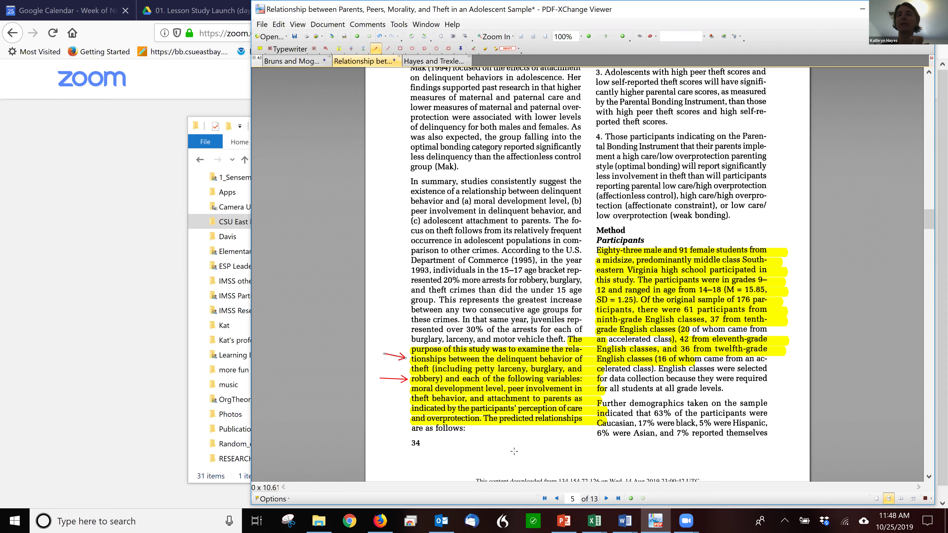
{"action": "left_click_drag", "start_coordinate": [528, 441], "coordinate": [529, 430]}
Add arrows pointing to the second hypothesis, on peer theft scores, and to the Participants heading on page 5
{"action": "scroll", "coordinate": [698, 240], "scroll_direction": "up", "scroll_amount": 5}
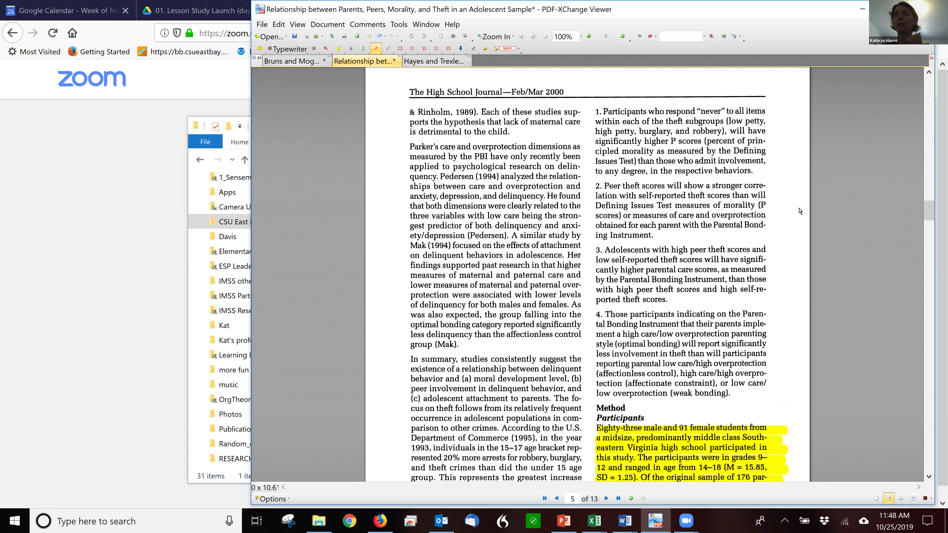
{"action": "left_click_drag", "start_coordinate": [799, 208], "coordinate": [771, 211]}
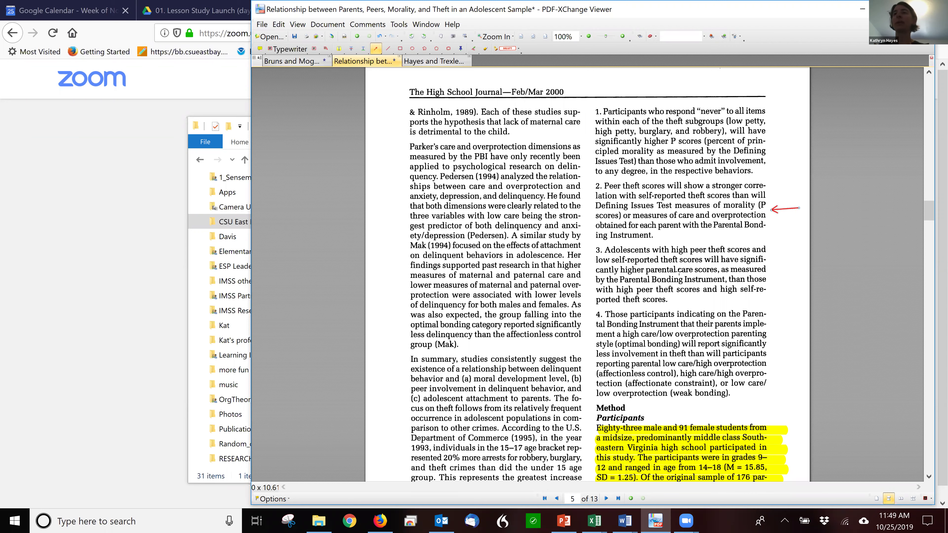
{"action": "scroll", "coordinate": [658, 276], "scroll_direction": "down", "scroll_amount": 5}
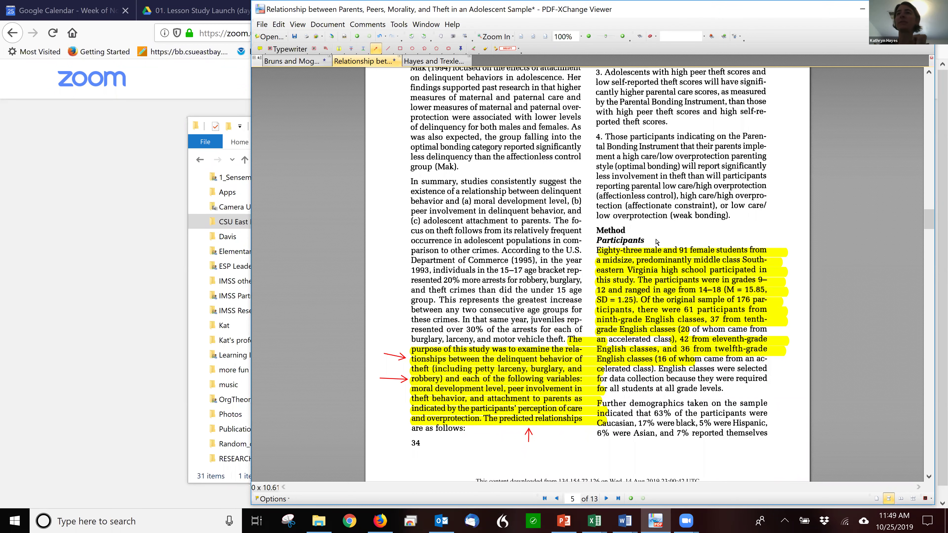
{"action": "left_click_drag", "start_coordinate": [675, 237], "coordinate": [652, 241]}
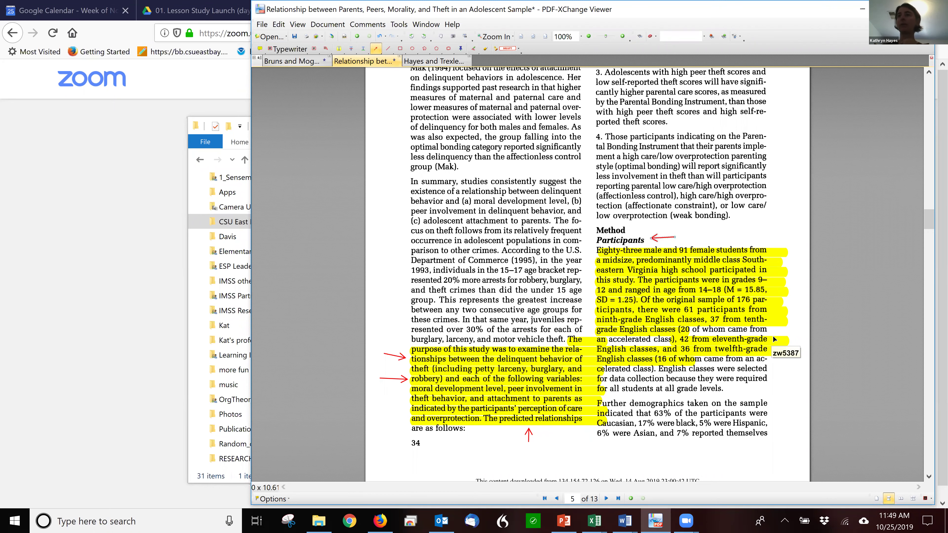
Draw arrows pointing to the Materials heading and to the "form used in this study" line of the Parental Bonding Instrument paragraph on page 6
{"action": "scroll", "coordinate": [715, 295], "scroll_direction": "down", "scroll_amount": 3}
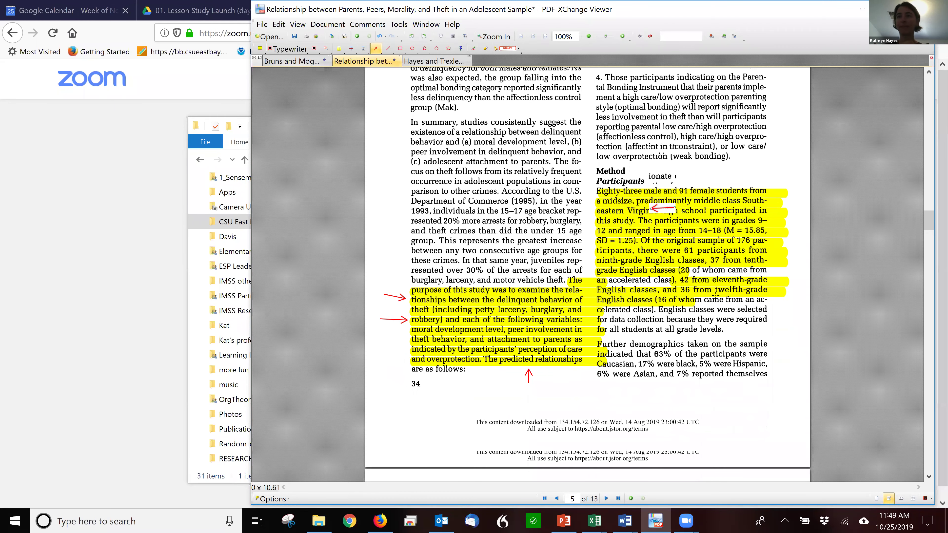
{"action": "scroll", "coordinate": [715, 295], "scroll_direction": "down", "scroll_amount": 4}
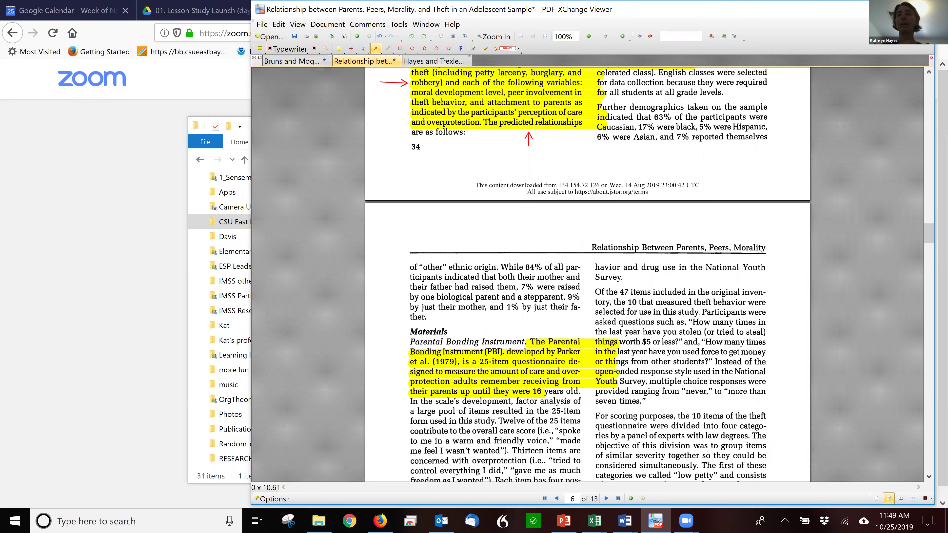
{"action": "scroll", "coordinate": [650, 319], "scroll_direction": "down", "scroll_amount": 3}
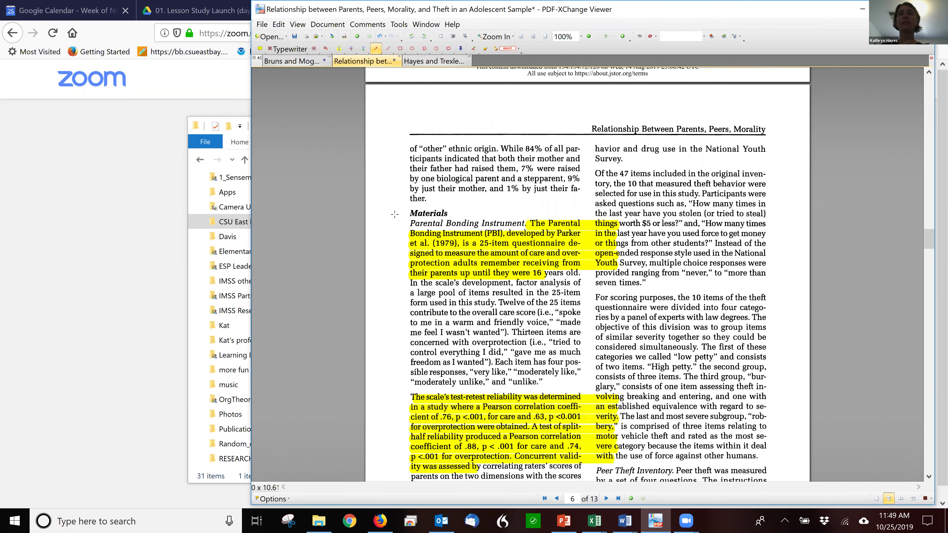
{"action": "left_click_drag", "start_coordinate": [383, 200], "coordinate": [404, 215]}
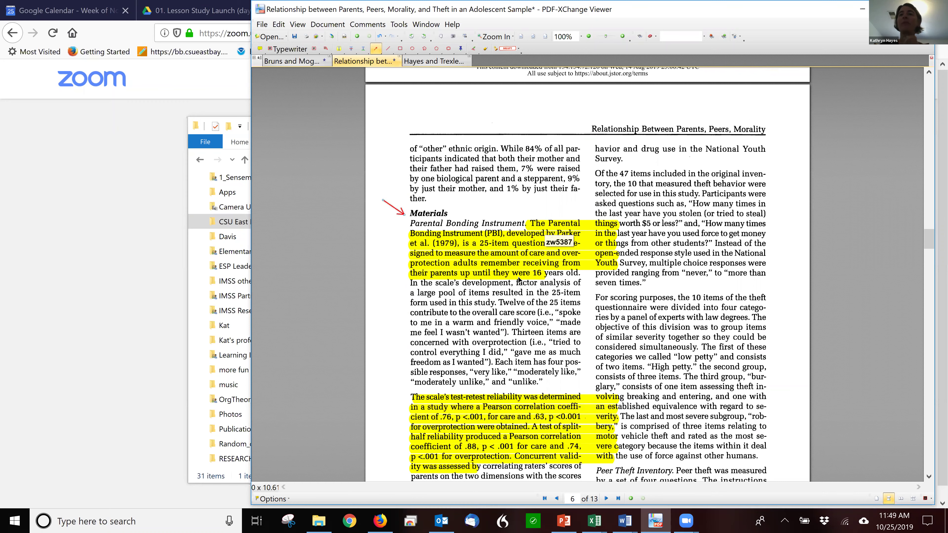
{"action": "scroll", "coordinate": [519, 283], "scroll_direction": "down", "scroll_amount": 2}
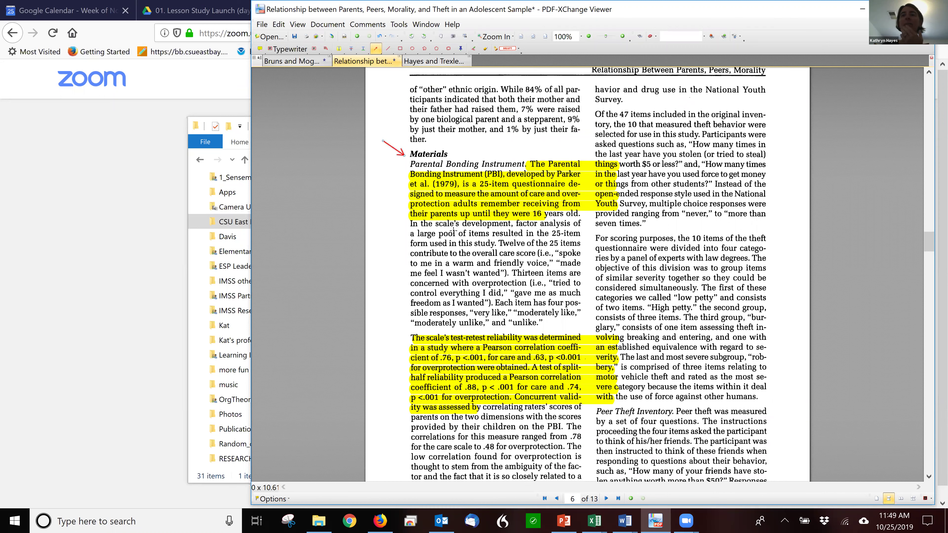
{"action": "left_click_drag", "start_coordinate": [376, 239], "coordinate": [409, 241]}
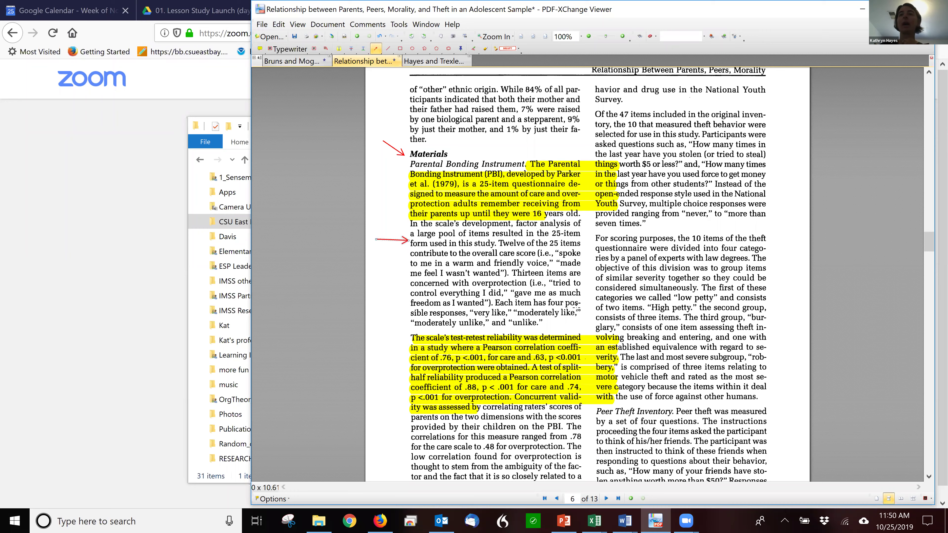
Mark the highlighted test-retest reliability passage and the highlighted construct validity passage on page 6 with one margin arrow each
{"action": "scroll", "coordinate": [431, 314], "scroll_direction": "down", "scroll_amount": 3}
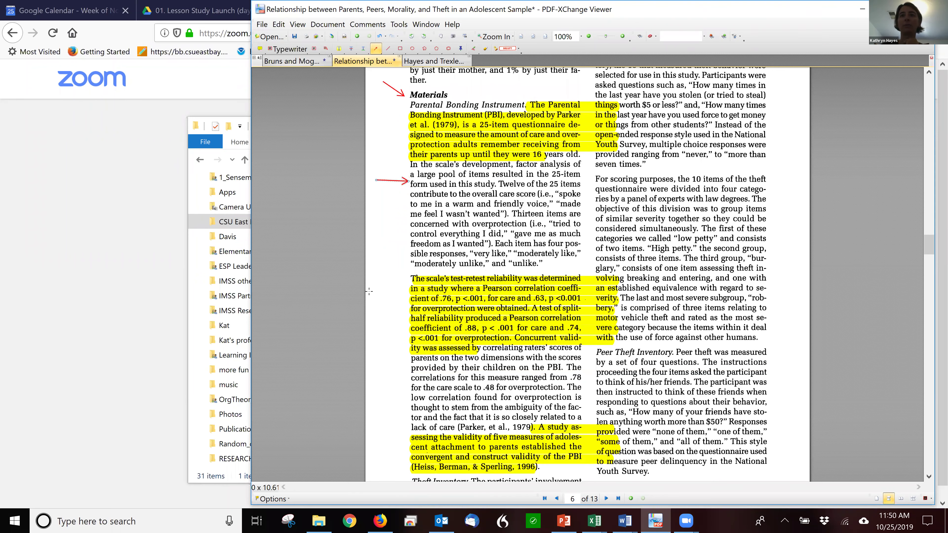
{"action": "left_click_drag", "start_coordinate": [369, 292], "coordinate": [396, 292]}
{"action": "scroll", "coordinate": [553, 293], "scroll_direction": "down", "scroll_amount": 3}
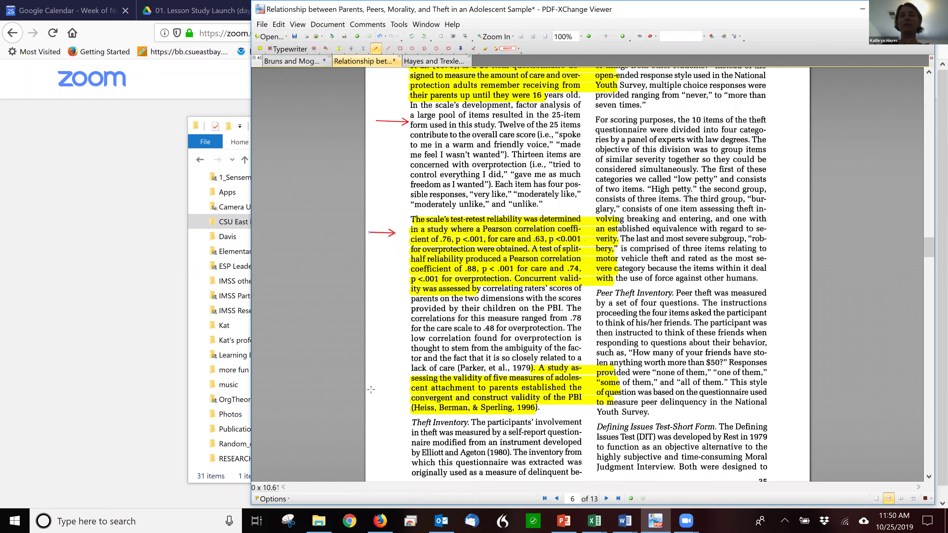
{"action": "left_click_drag", "start_coordinate": [371, 390], "coordinate": [403, 391]}
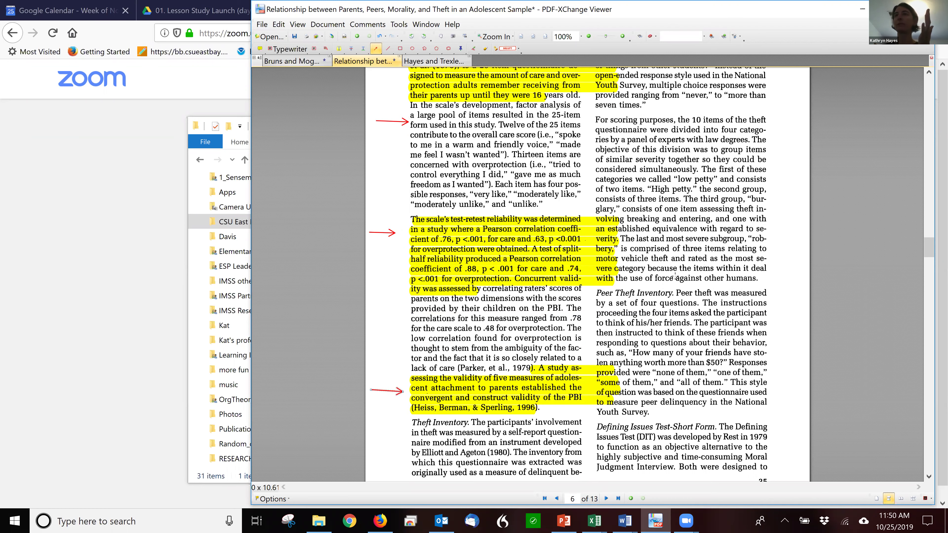
Review the arrow-marked Materials passages and the theft inventories on page 6, continuing to the highlighted stage scores passage on page 7
{"action": "scroll", "coordinate": [675, 277], "scroll_direction": "up", "scroll_amount": 3}
{"action": "scroll", "coordinate": [675, 277], "scroll_direction": "down", "scroll_amount": 2}
{"action": "scroll", "coordinate": [674, 277], "scroll_direction": "down", "scroll_amount": 2}
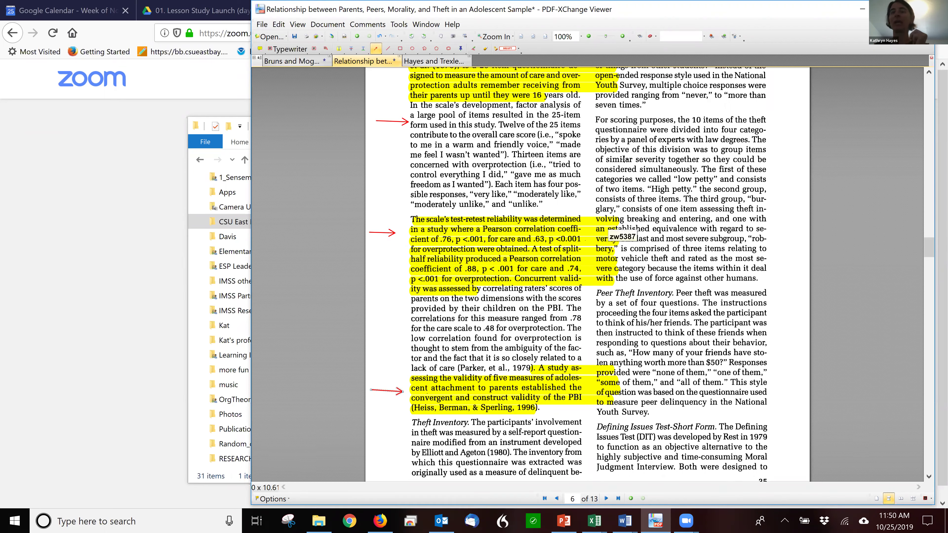
{"action": "scroll", "coordinate": [604, 179], "scroll_direction": "up", "scroll_amount": 2}
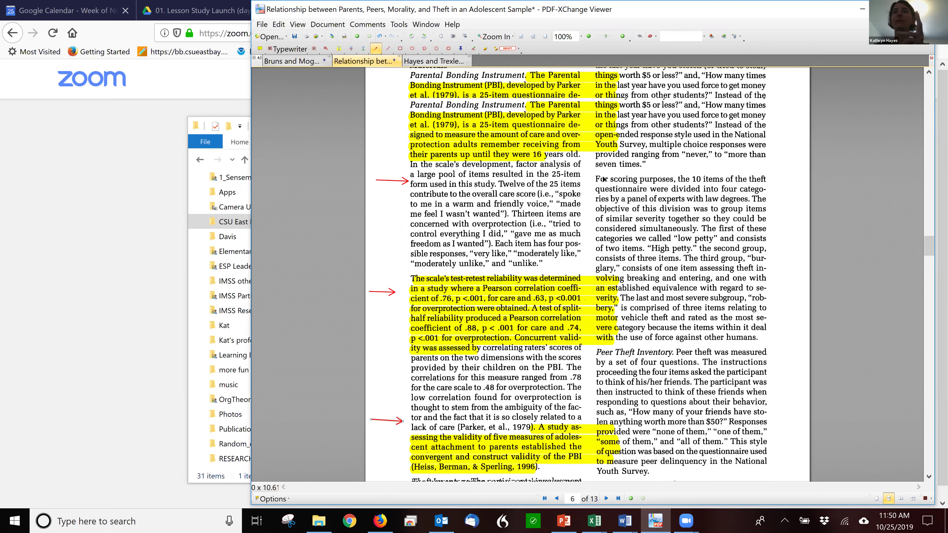
{"action": "scroll", "coordinate": [603, 180], "scroll_direction": "up", "scroll_amount": 2}
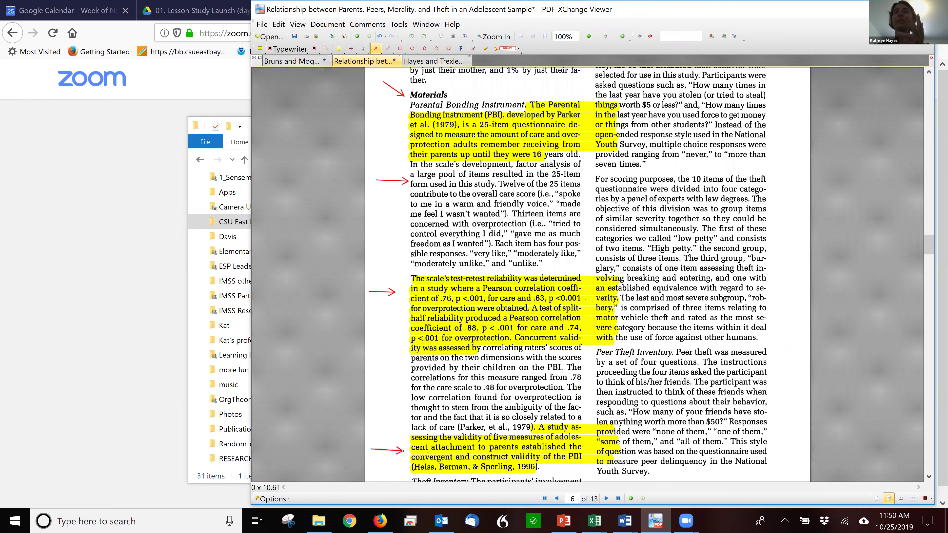
{"action": "scroll", "coordinate": [604, 178], "scroll_direction": "down", "scroll_amount": 2}
{"action": "scroll", "coordinate": [603, 179], "scroll_direction": "down", "scroll_amount": 6}
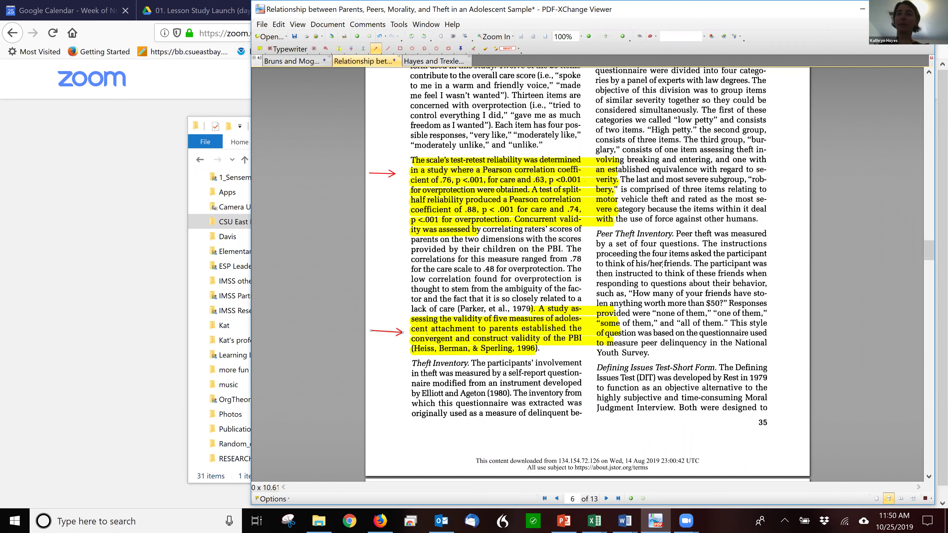
{"action": "scroll", "coordinate": [663, 263], "scroll_direction": "down", "scroll_amount": 18}
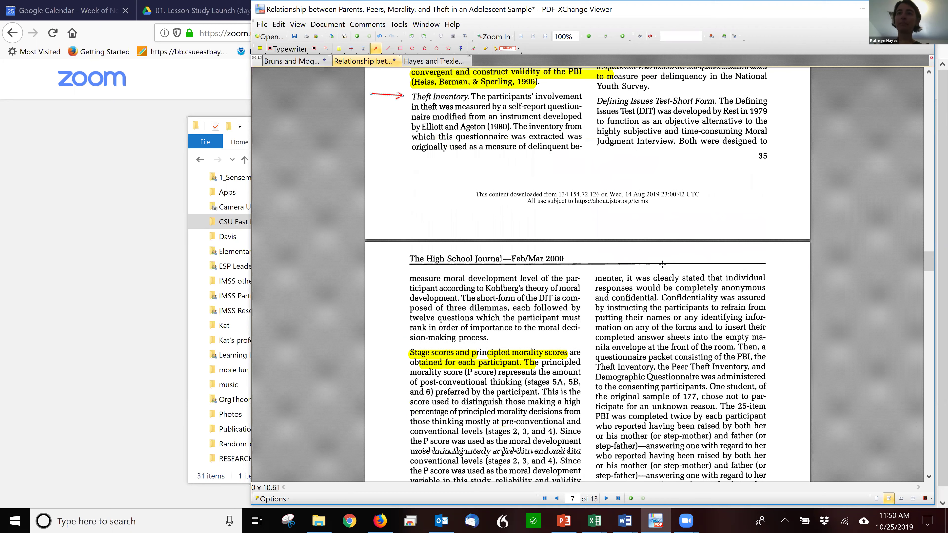
{"action": "scroll", "coordinate": [663, 263], "scroll_direction": "down", "scroll_amount": 2}
{"action": "scroll", "coordinate": [662, 263], "scroll_direction": "down", "scroll_amount": 6}
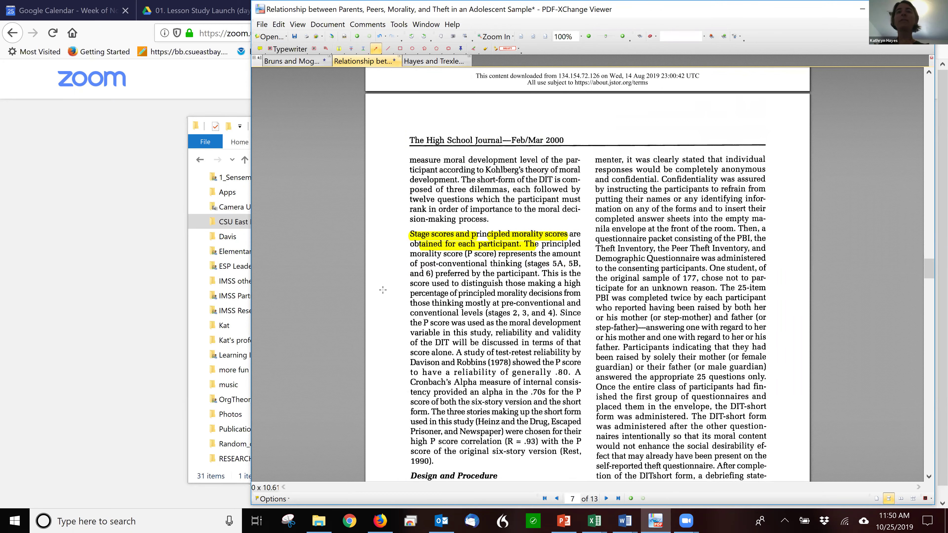
Mark the highlighted stage scores passage on page 7 with one arrow and the highlighted first-hypothesis analysis on page 8 with three arrows
{"action": "left_click_drag", "start_coordinate": [373, 235], "coordinate": [406, 238]}
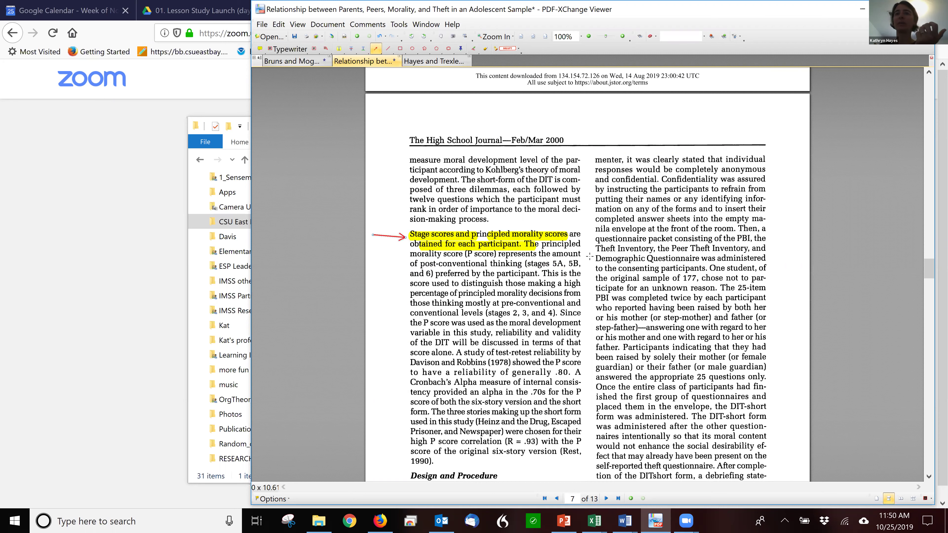
{"action": "scroll", "coordinate": [590, 256], "scroll_direction": "down", "scroll_amount": 8}
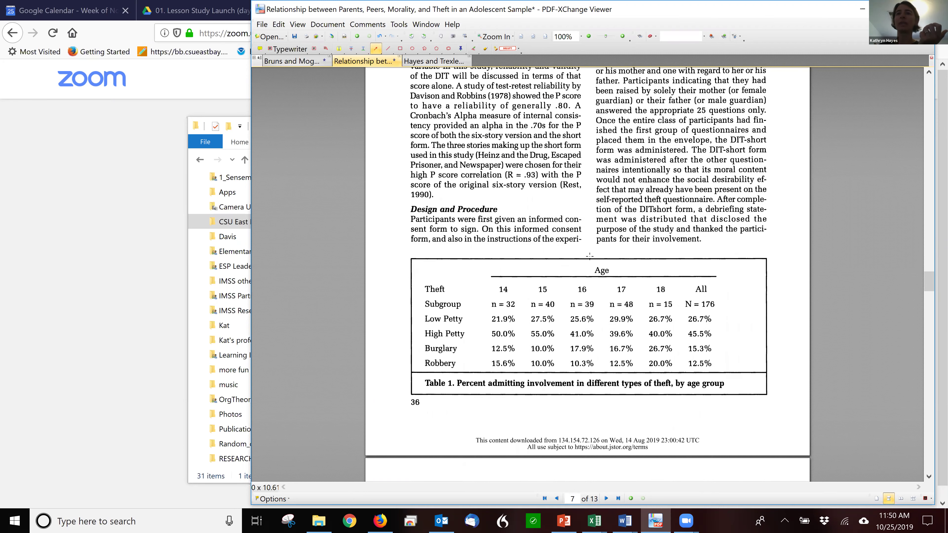
{"action": "scroll", "coordinate": [589, 256], "scroll_direction": "down", "scroll_amount": 10}
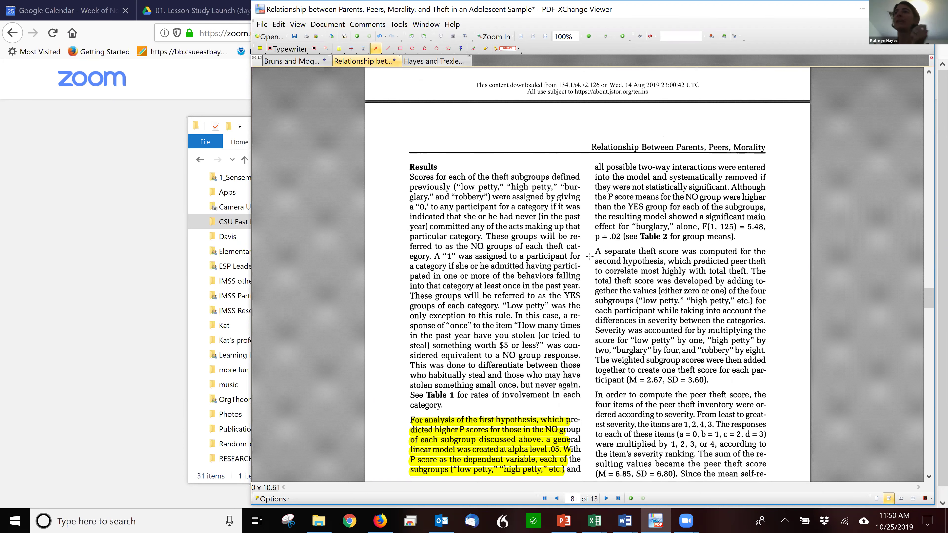
{"action": "scroll", "coordinate": [589, 256], "scroll_direction": "down", "scroll_amount": 2}
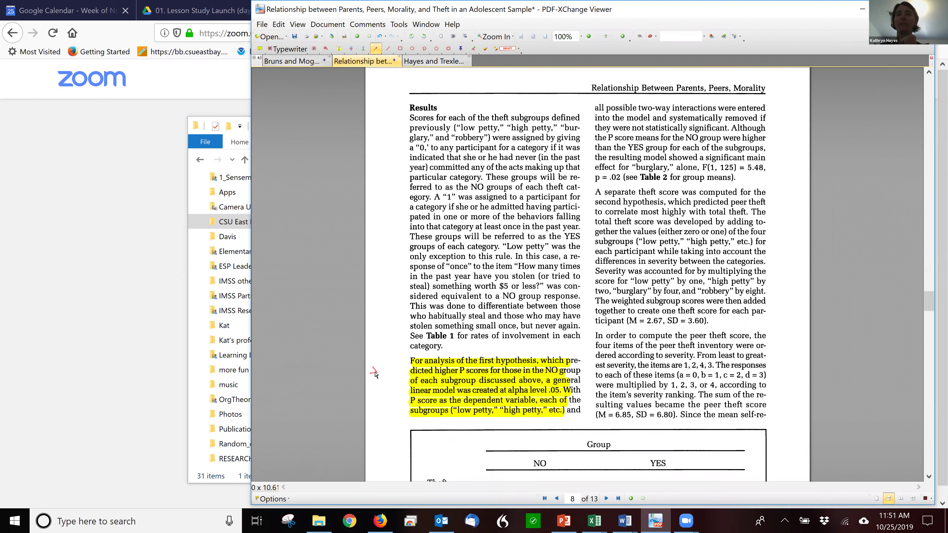
{"action": "left_click_drag", "start_coordinate": [375, 372], "coordinate": [407, 376]}
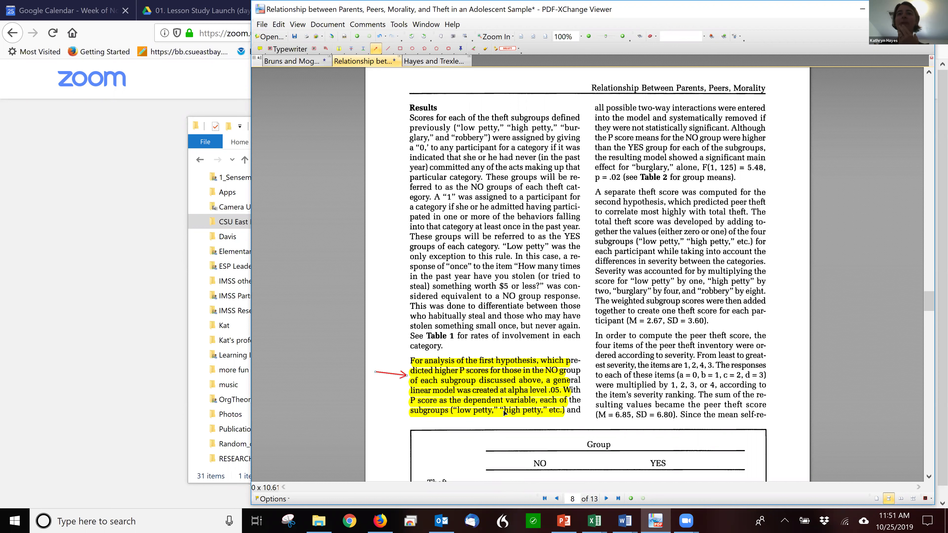
{"action": "left_click_drag", "start_coordinate": [384, 391], "coordinate": [406, 391]}
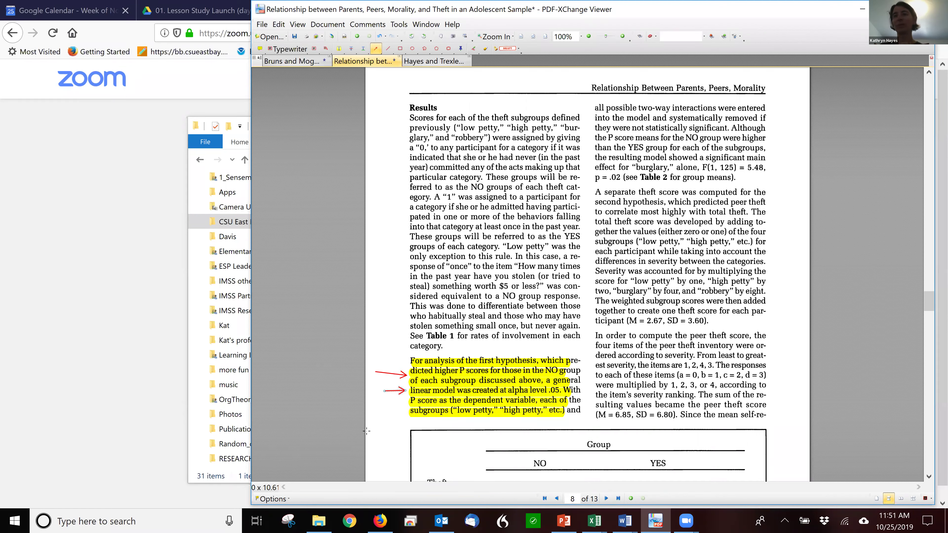
{"action": "left_click_drag", "start_coordinate": [377, 418], "coordinate": [411, 414]}
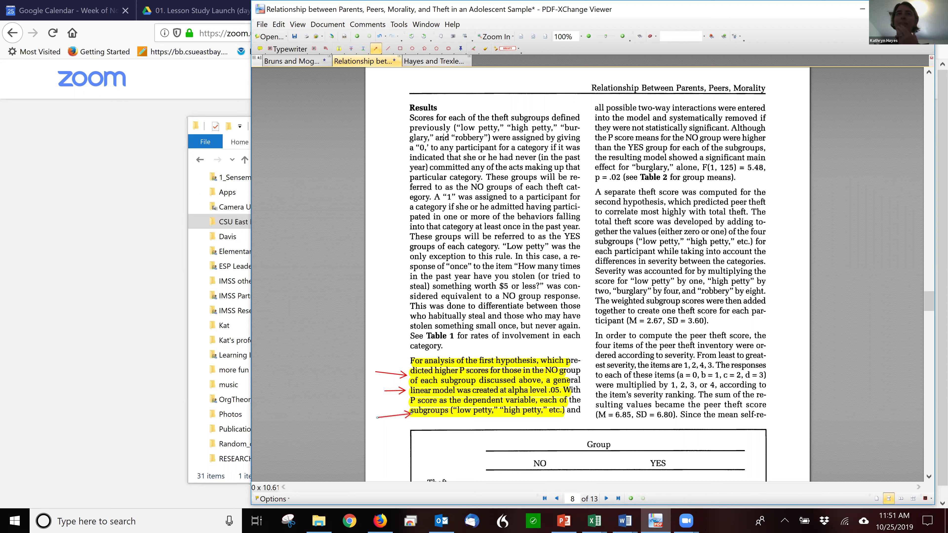
Switch to the article on equity and accountability in science and skim its abstract, introduction and literature review through page 4
{"action": "left_click", "coordinate": [442, 63]}
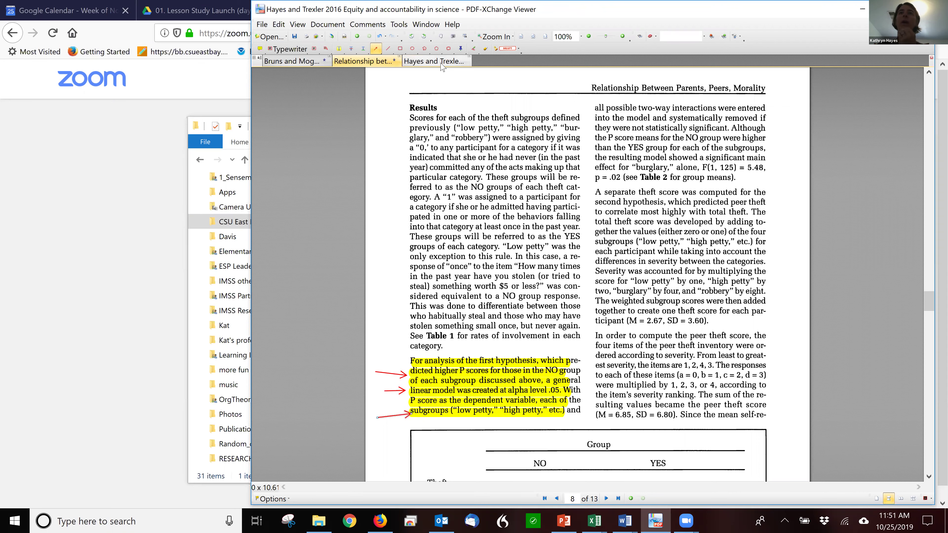
{"action": "scroll", "coordinate": [688, 231], "scroll_direction": "down", "scroll_amount": 1}
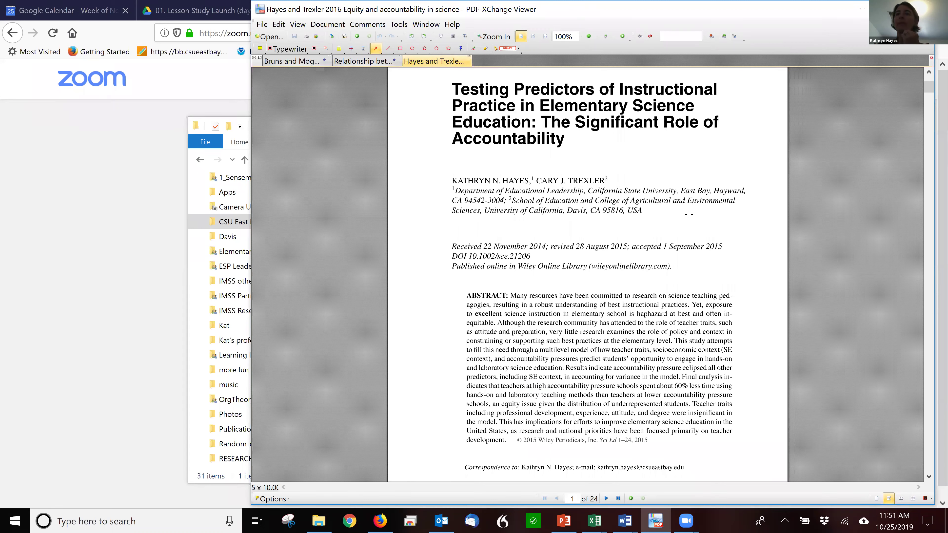
{"action": "scroll", "coordinate": [688, 214], "scroll_direction": "down", "scroll_amount": 10}
{"action": "scroll", "coordinate": [689, 214], "scroll_direction": "down", "scroll_amount": 7}
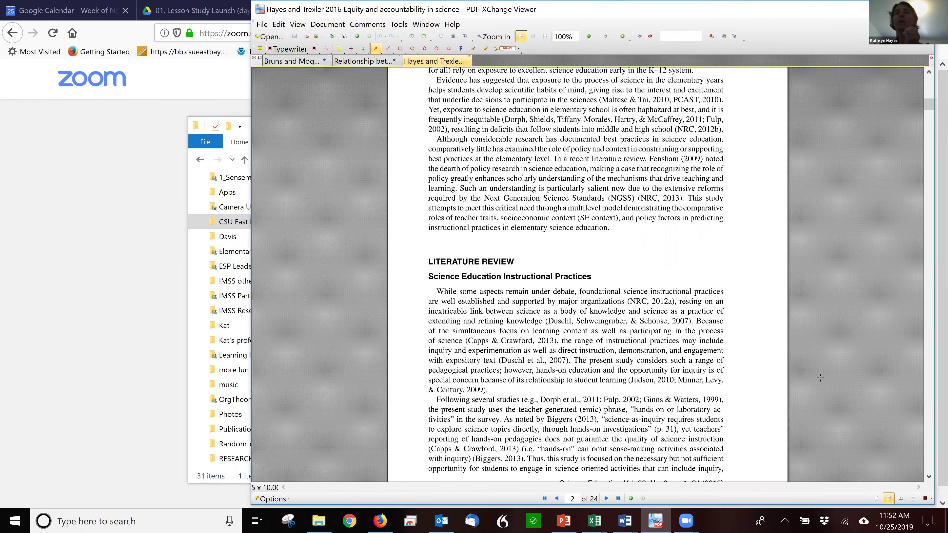
{"action": "scroll", "coordinate": [820, 377], "scroll_direction": "down", "scroll_amount": 4}
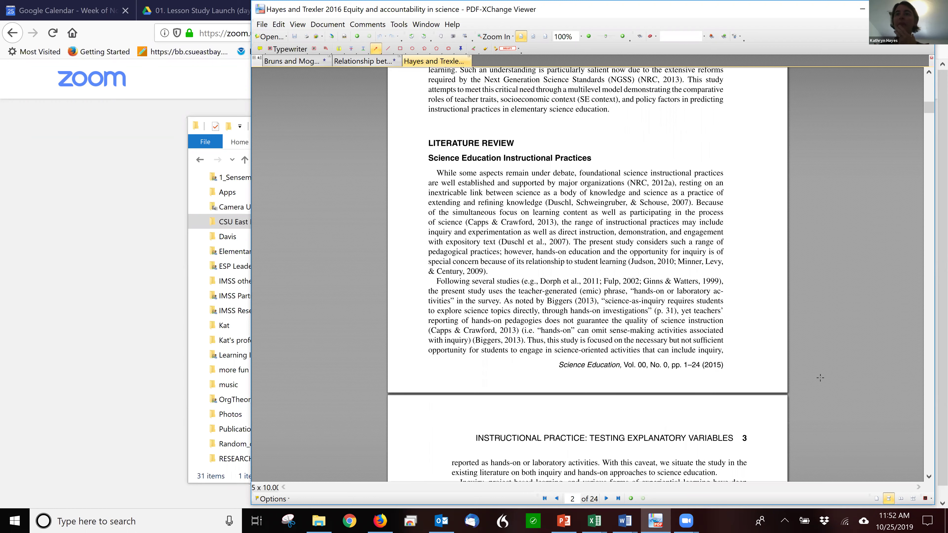
{"action": "scroll", "coordinate": [820, 378], "scroll_direction": "down", "scroll_amount": 14}
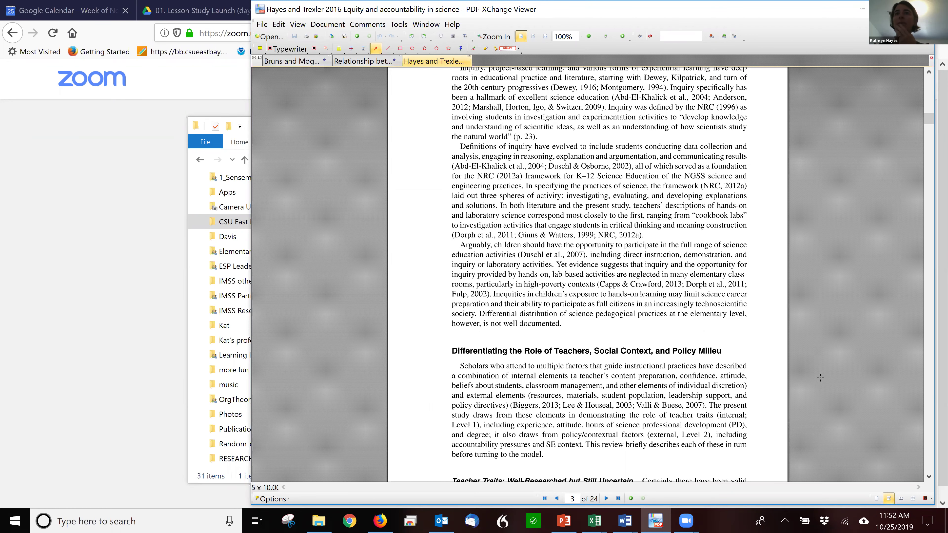
{"action": "scroll", "coordinate": [819, 378], "scroll_direction": "up", "scroll_amount": 14}
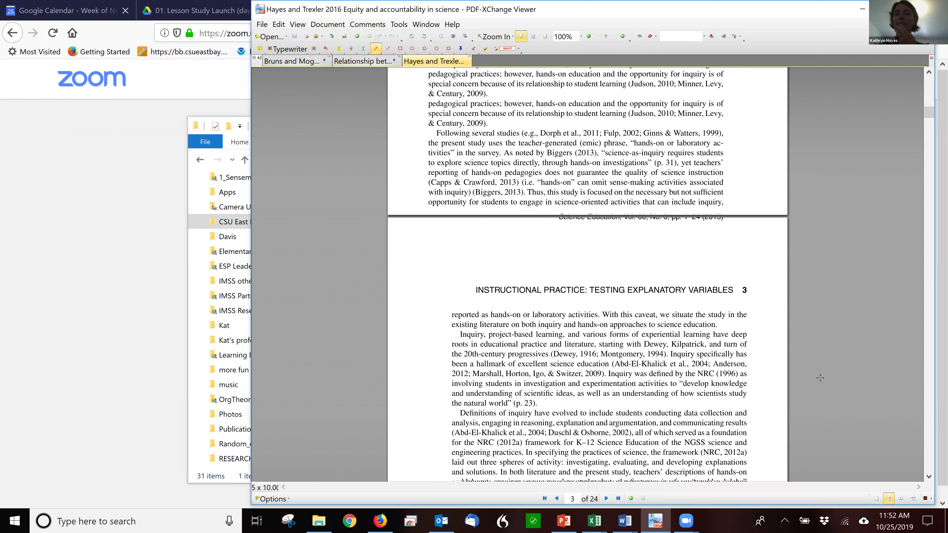
{"action": "scroll", "coordinate": [819, 377], "scroll_direction": "down", "scroll_amount": 10}
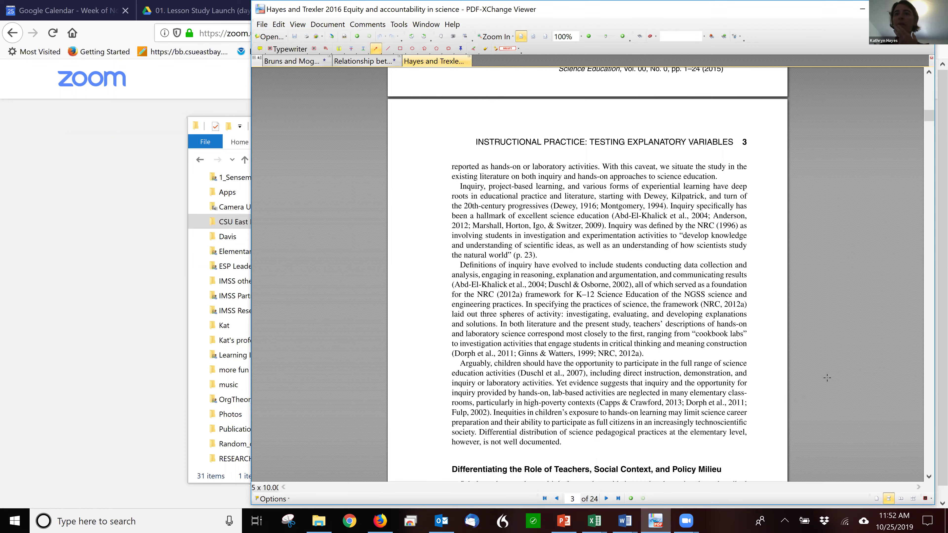
{"action": "scroll", "coordinate": [674, 342], "scroll_direction": "down", "scroll_amount": 11}
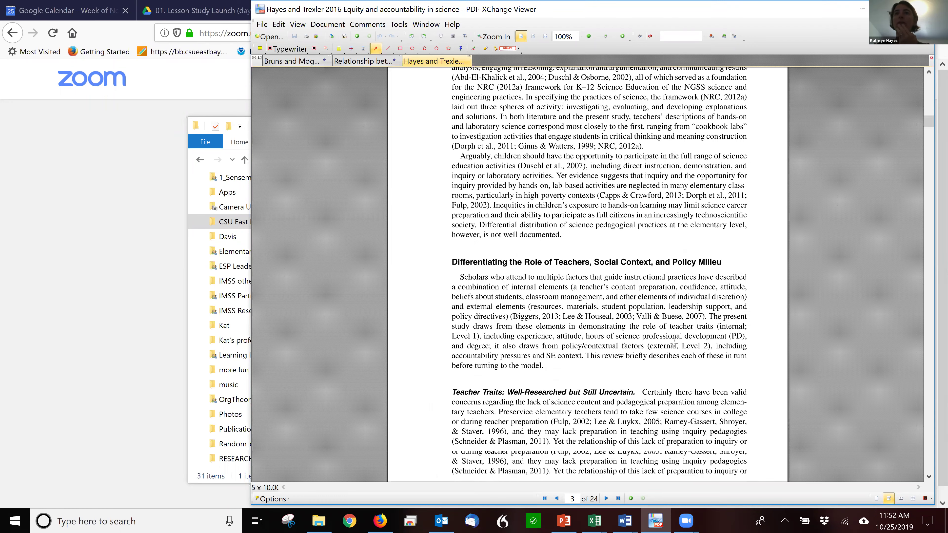
{"action": "scroll", "coordinate": [774, 416], "scroll_direction": "down", "scroll_amount": 4}
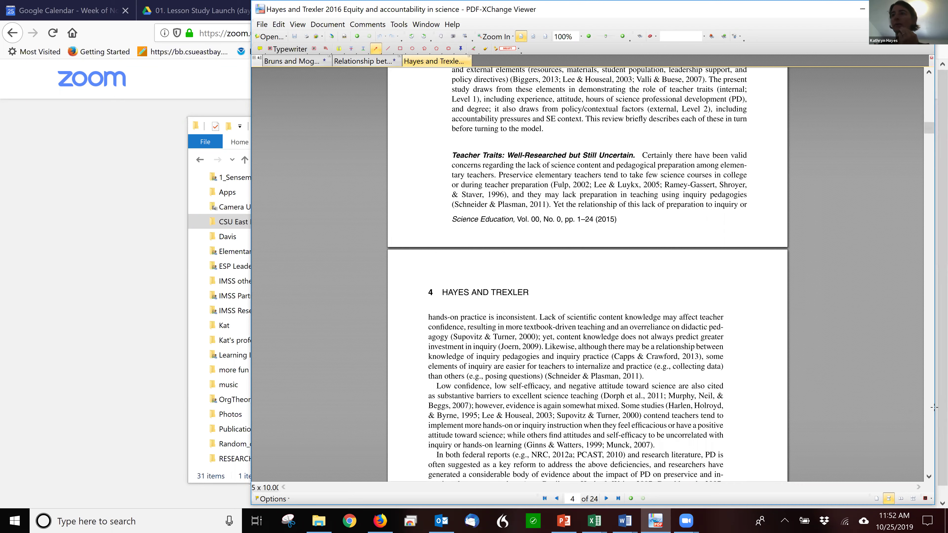
Add a margin arrow pointing to the purpose paragraph under Research Purpose and Hypotheses on page 6
{"action": "left_click", "coordinate": [929, 405]}
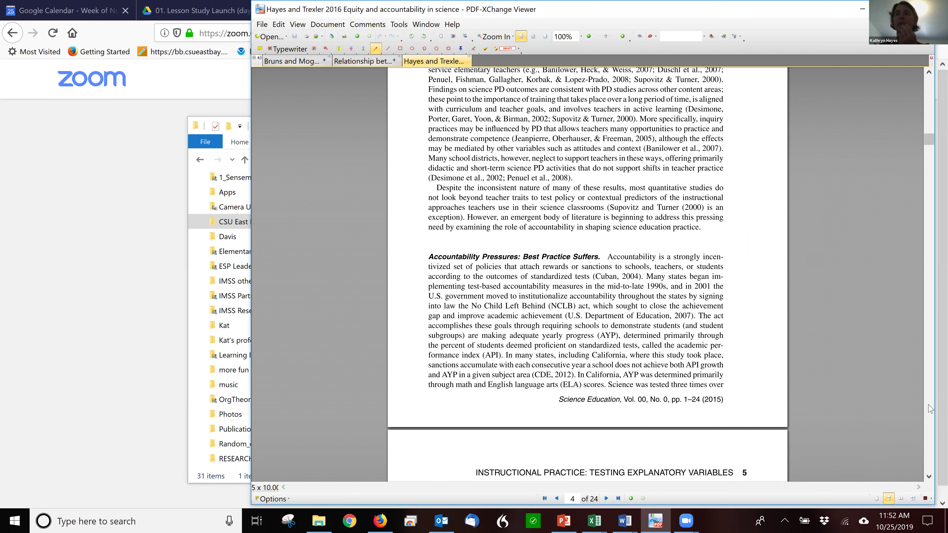
{"action": "left_click", "coordinate": [928, 405]}
{"action": "left_click", "coordinate": [929, 405]}
{"action": "left_click", "coordinate": [929, 407]}
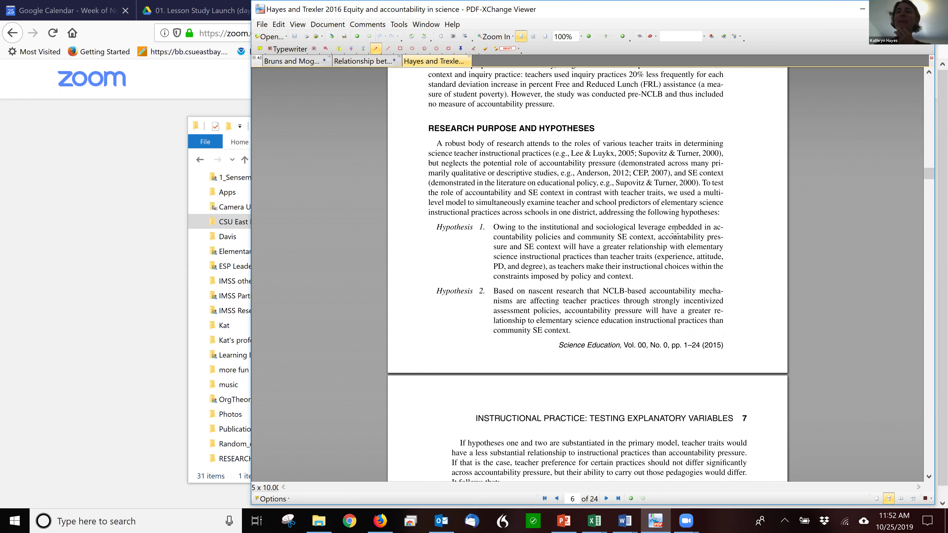
{"action": "scroll", "coordinate": [675, 234], "scroll_direction": "down", "scroll_amount": 1}
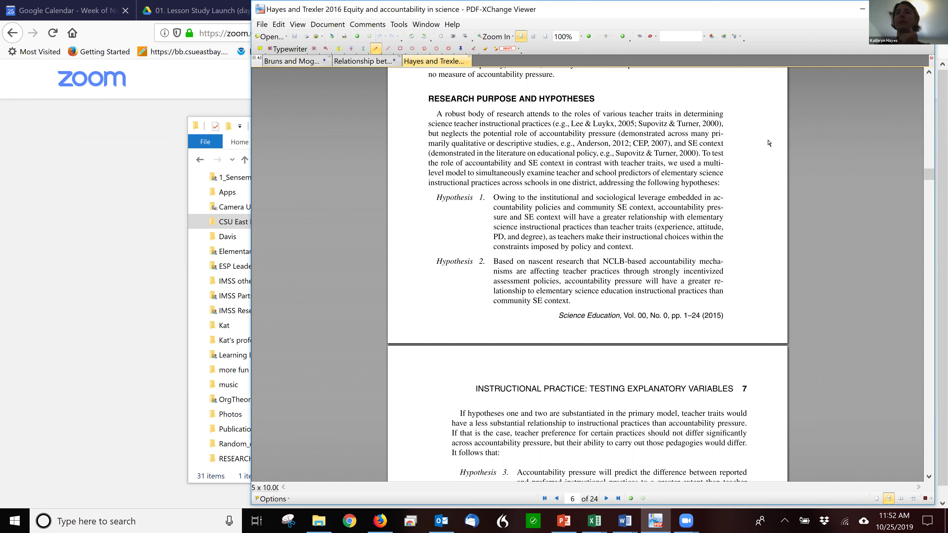
{"action": "left_click_drag", "start_coordinate": [774, 136], "coordinate": [748, 158]}
Draw arrows pointing to the Sampling Procedure heading and to the paragraph on obtaining a minimal sample size on page 7
{"action": "scroll", "coordinate": [741, 234], "scroll_direction": "down", "scroll_amount": 4}
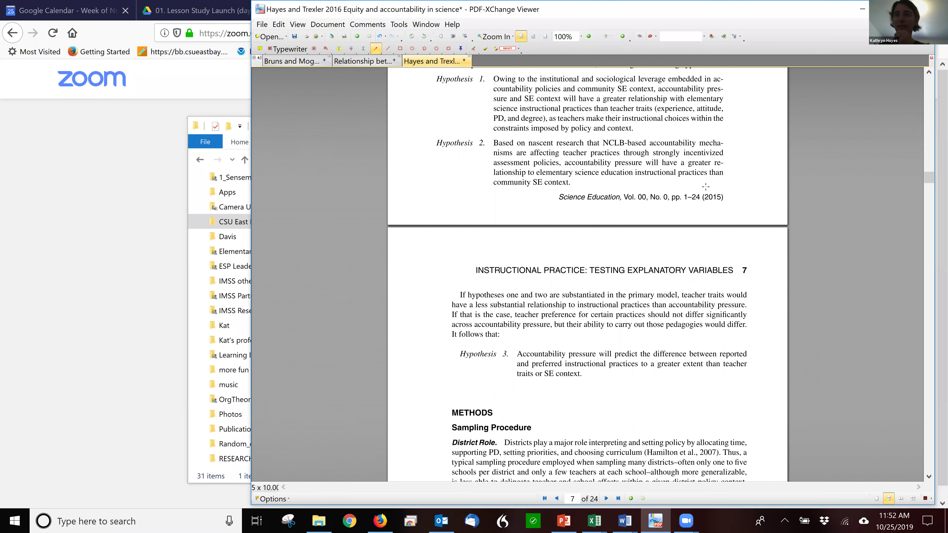
{"action": "scroll", "coordinate": [705, 186], "scroll_direction": "down", "scroll_amount": 6}
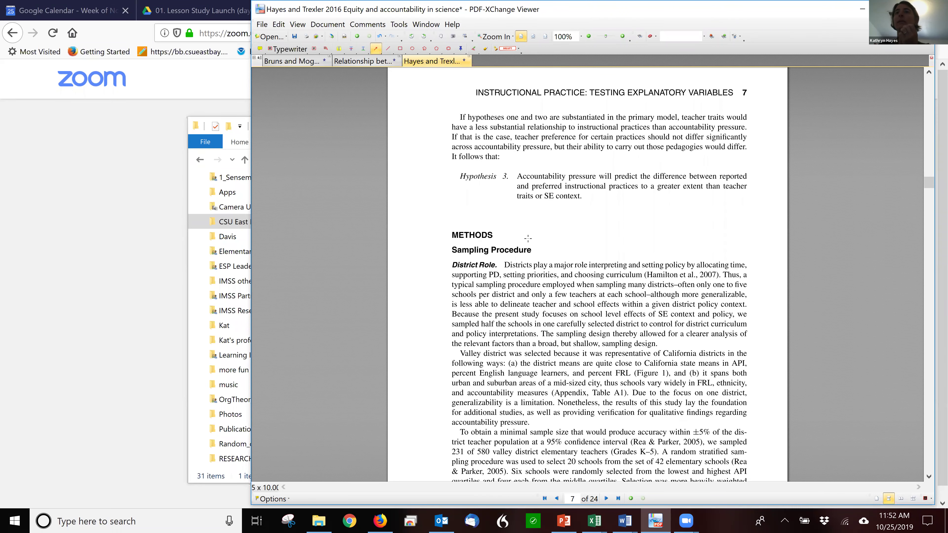
{"action": "left_click_drag", "start_coordinate": [566, 238], "coordinate": [545, 249]}
{"action": "scroll", "coordinate": [703, 304], "scroll_direction": "down", "scroll_amount": 3}
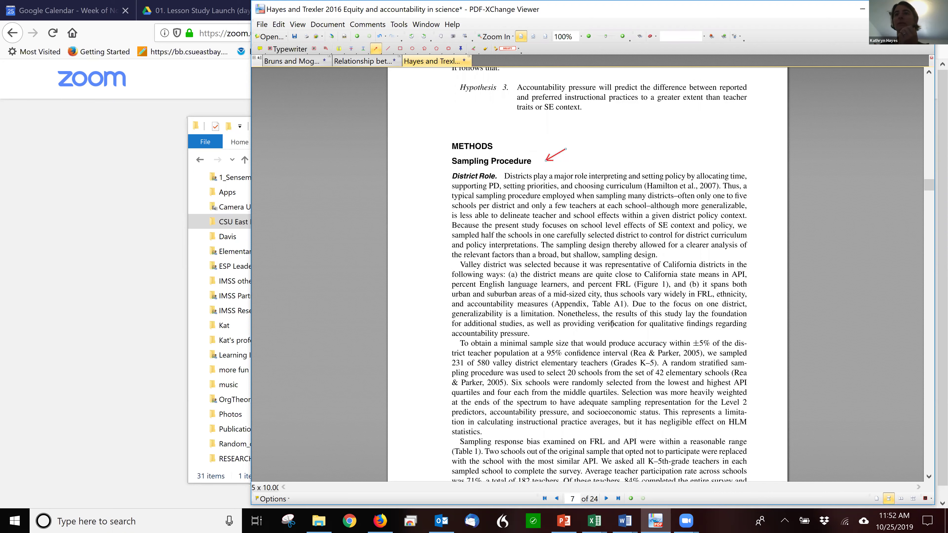
{"action": "scroll", "coordinate": [687, 296], "scroll_direction": "down", "scroll_amount": 4}
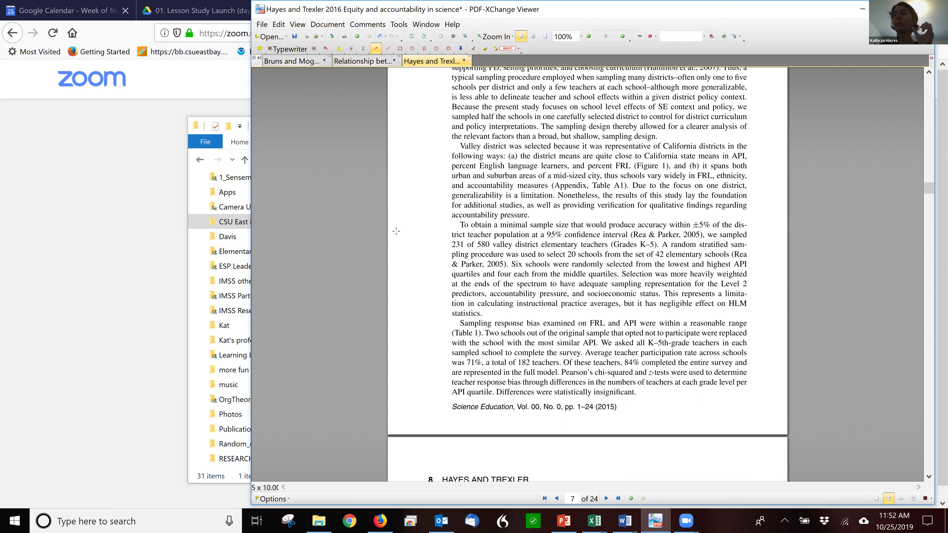
{"action": "left_click_drag", "start_coordinate": [396, 231], "coordinate": [453, 232]}
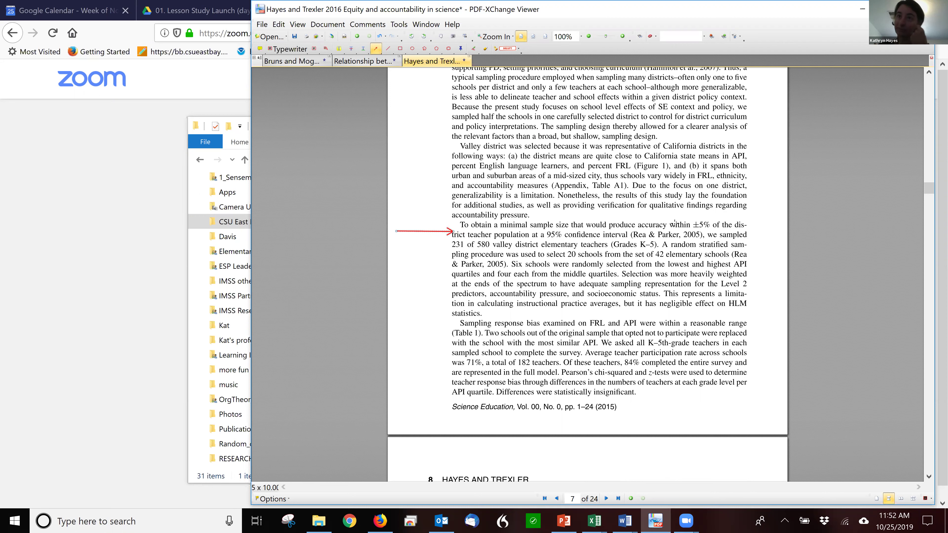
Add arrows pointing to the Instrumentation heading on page 8 and to the three-step validity process in the Validation paragraph on page 9
{"action": "scroll", "coordinate": [646, 359], "scroll_direction": "down", "scroll_amount": 12}
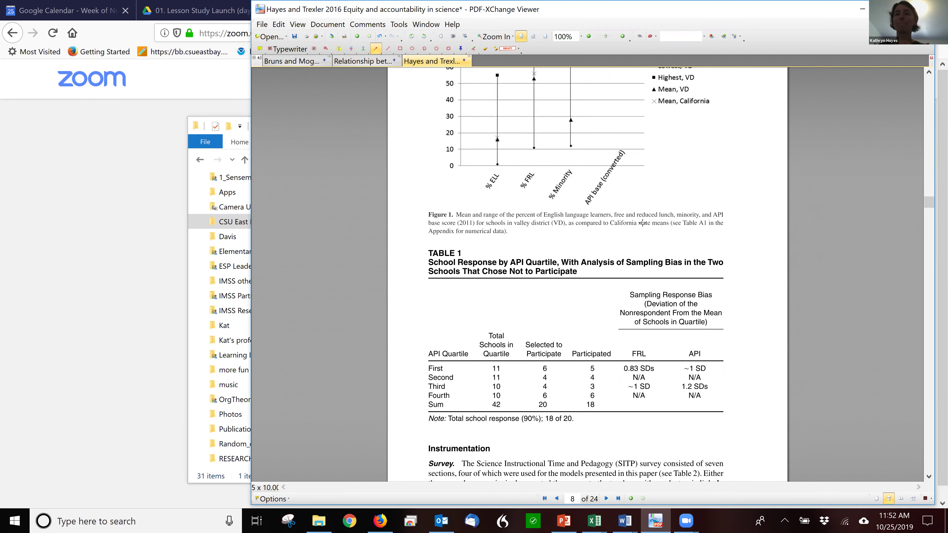
{"action": "scroll", "coordinate": [511, 290], "scroll_direction": "down", "scroll_amount": 5}
{"action": "left_click_drag", "start_coordinate": [535, 298], "coordinate": [501, 300]}
{"action": "scroll", "coordinate": [666, 305], "scroll_direction": "down", "scroll_amount": 1}
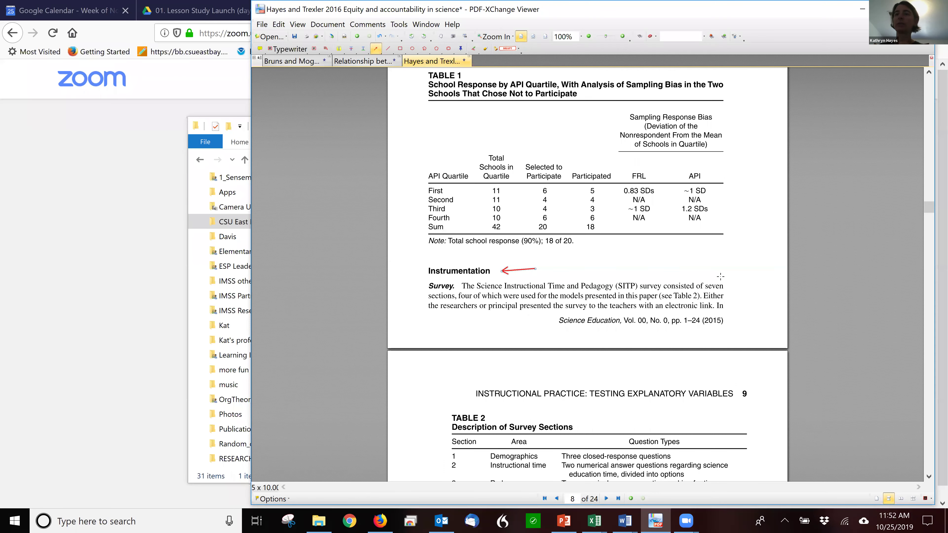
{"action": "scroll", "coordinate": [720, 277], "scroll_direction": "down", "scroll_amount": 6}
{"action": "scroll", "coordinate": [721, 276], "scroll_direction": "down", "scroll_amount": 6}
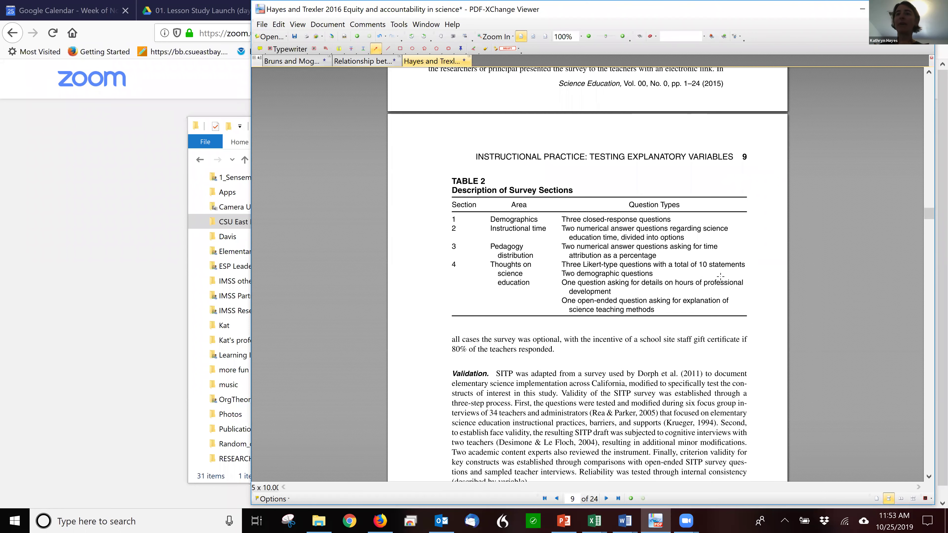
{"action": "left_click_drag", "start_coordinate": [405, 284], "coordinate": [443, 287]}
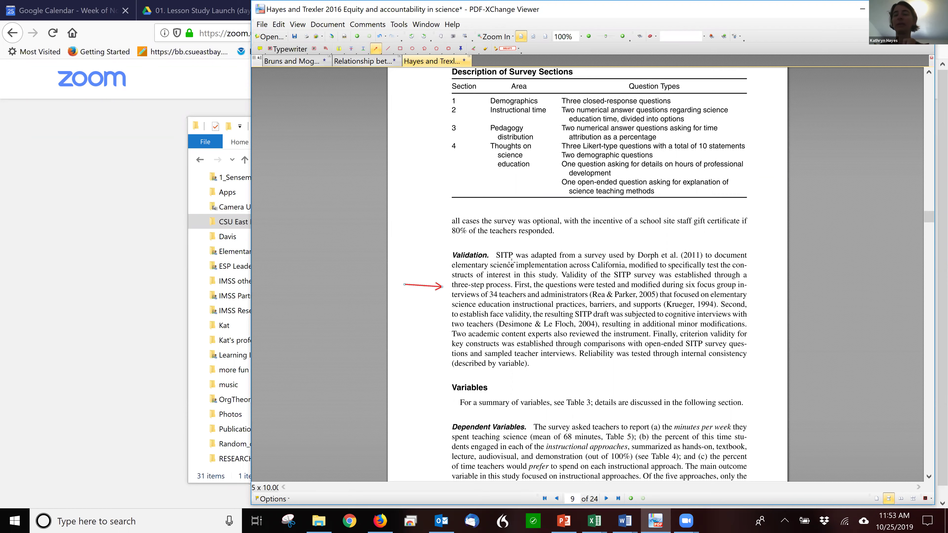
Draw an arrow pointing to the Model heading on page 13, past the variables sections and tables
{"action": "scroll", "coordinate": [570, 262], "scroll_direction": "down", "scroll_amount": 7}
{"action": "scroll", "coordinate": [511, 261], "scroll_direction": "down", "scroll_amount": 20}
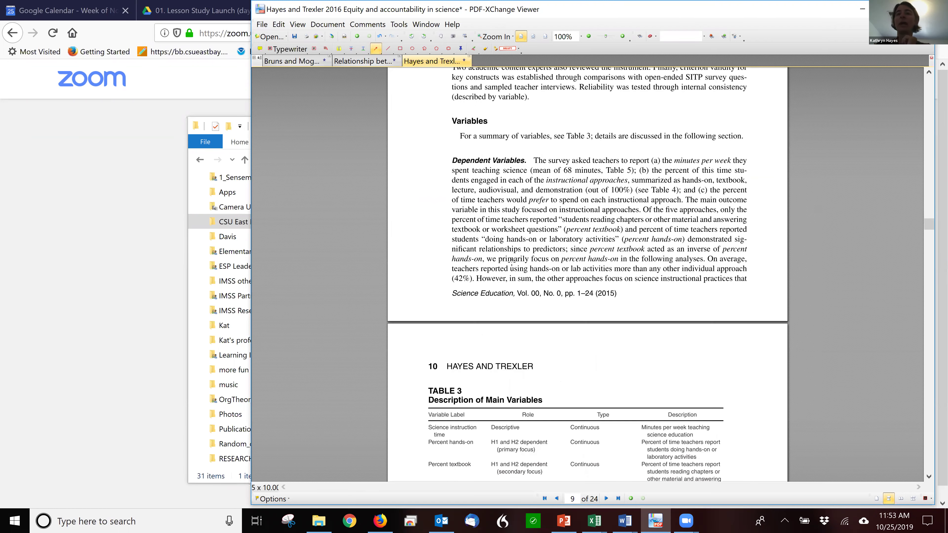
{"action": "scroll", "coordinate": [511, 261], "scroll_direction": "down", "scroll_amount": 15}
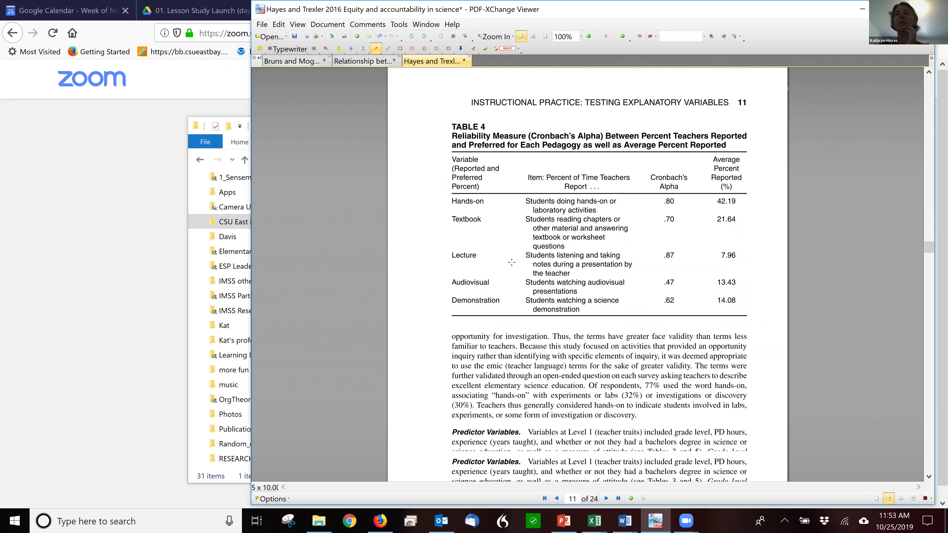
{"action": "scroll", "coordinate": [511, 262], "scroll_direction": "down", "scroll_amount": 18}
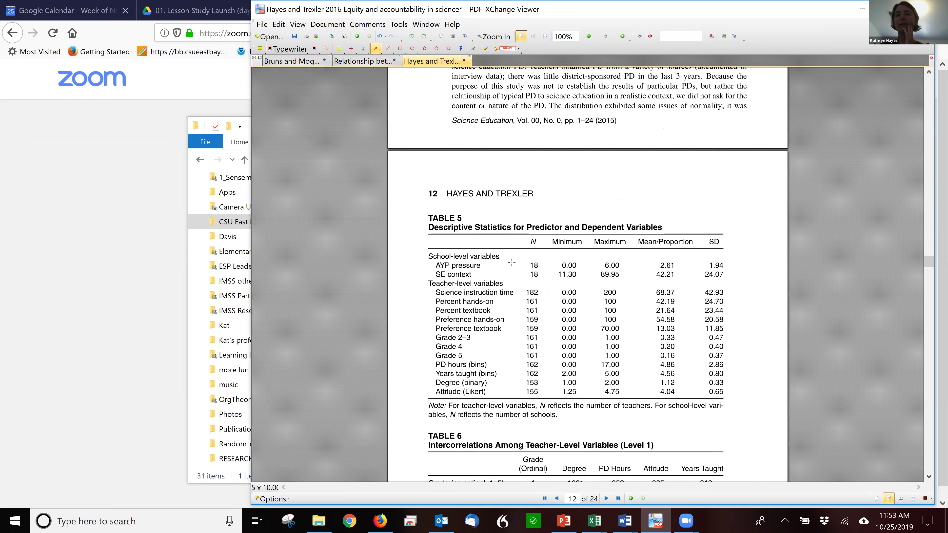
{"action": "scroll", "coordinate": [511, 262], "scroll_direction": "down", "scroll_amount": 18}
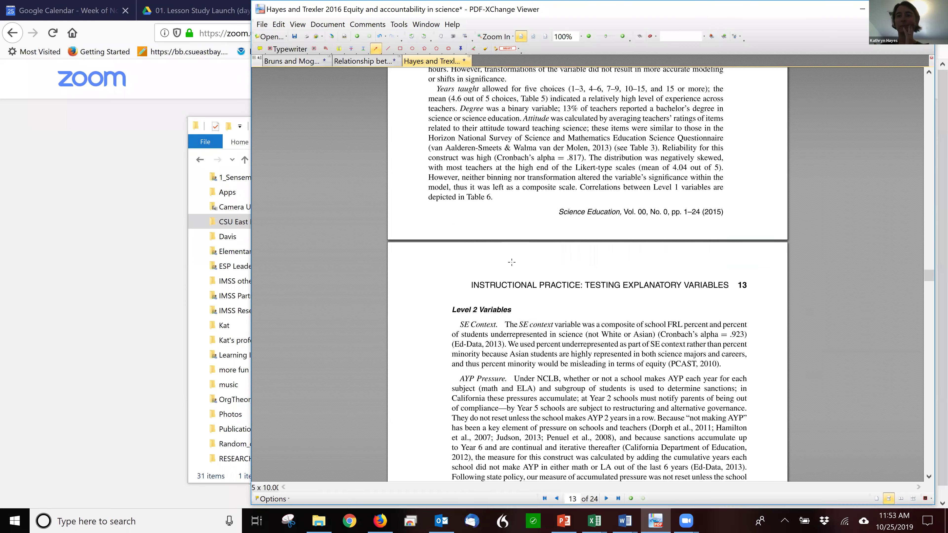
{"action": "scroll", "coordinate": [511, 261], "scroll_direction": "down", "scroll_amount": 4}
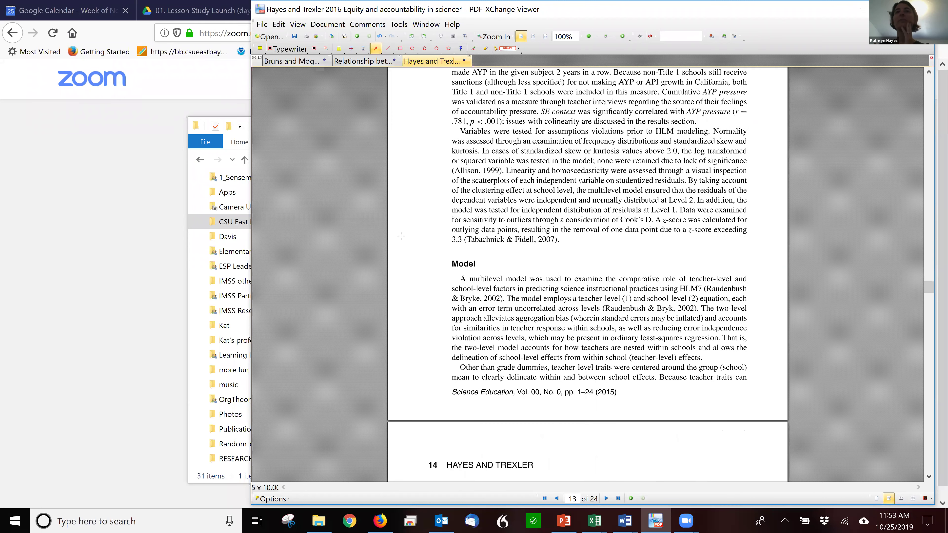
{"action": "left_click_drag", "start_coordinate": [412, 246], "coordinate": [444, 265]}
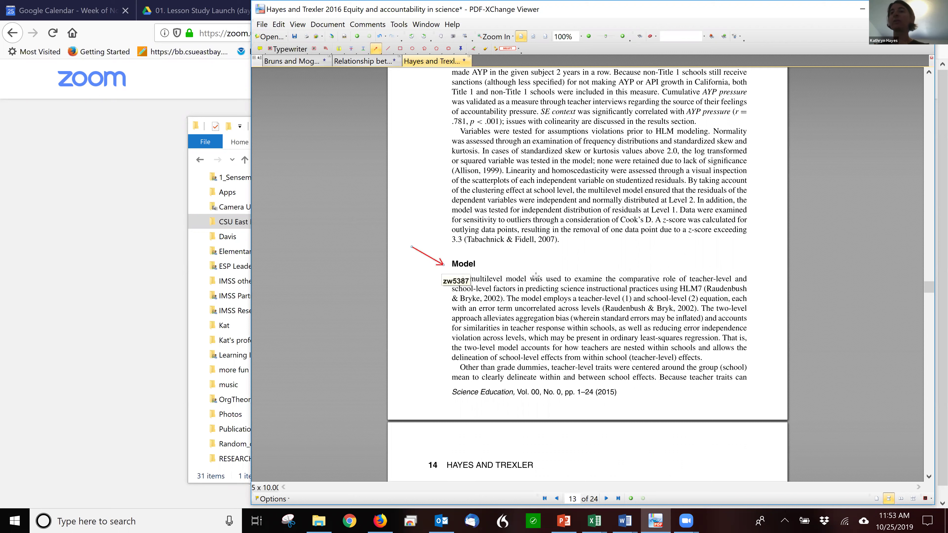